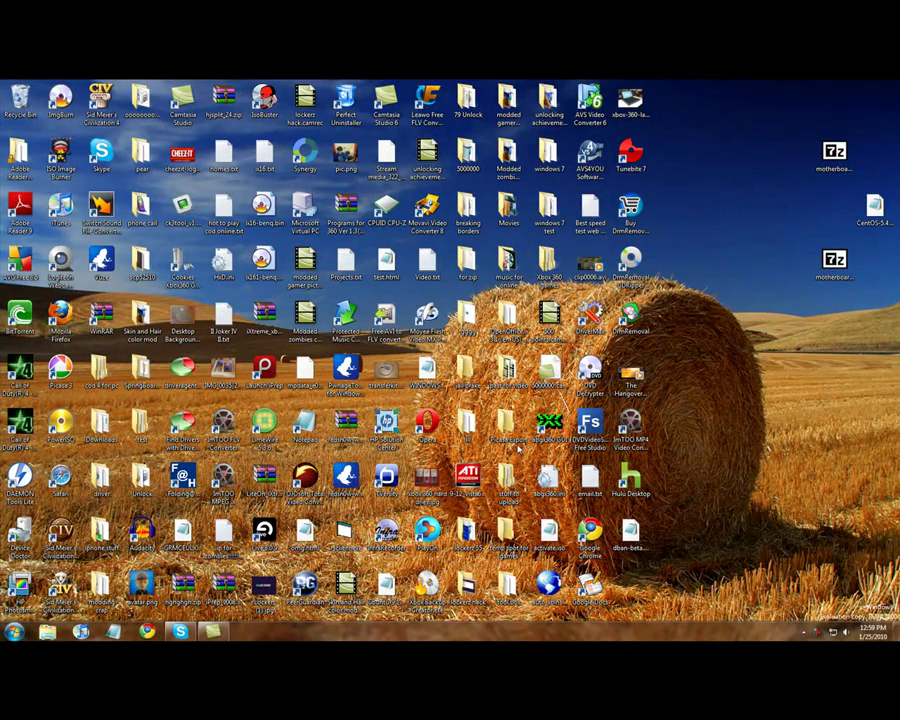
In Chrome, load synergy2.sourceforge.net and download the latest source from the Source Code page
left_click(146, 633)
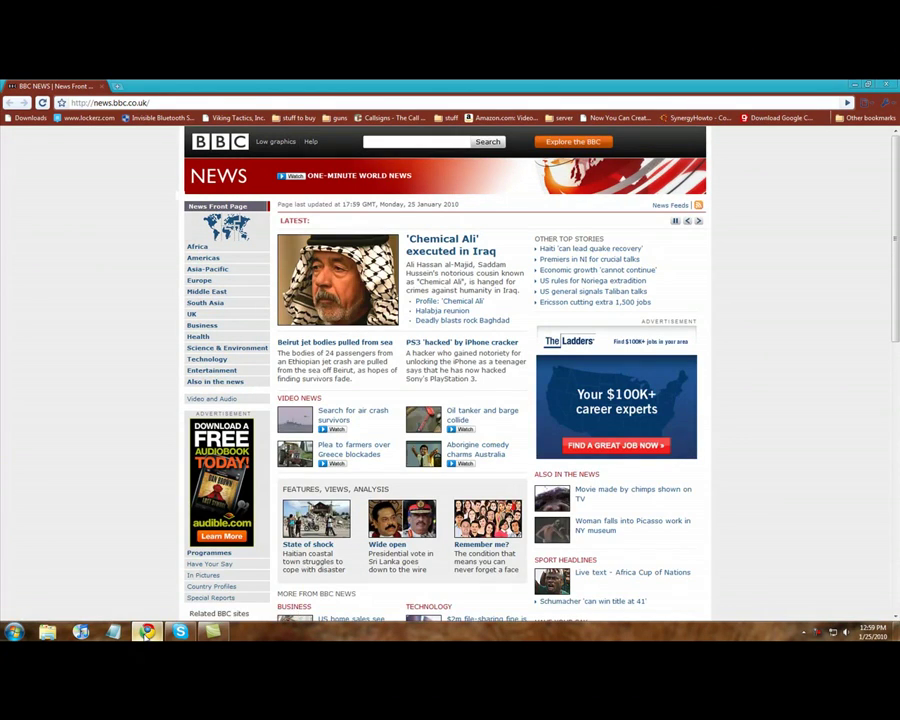
left_click(164, 101)
type("syng")
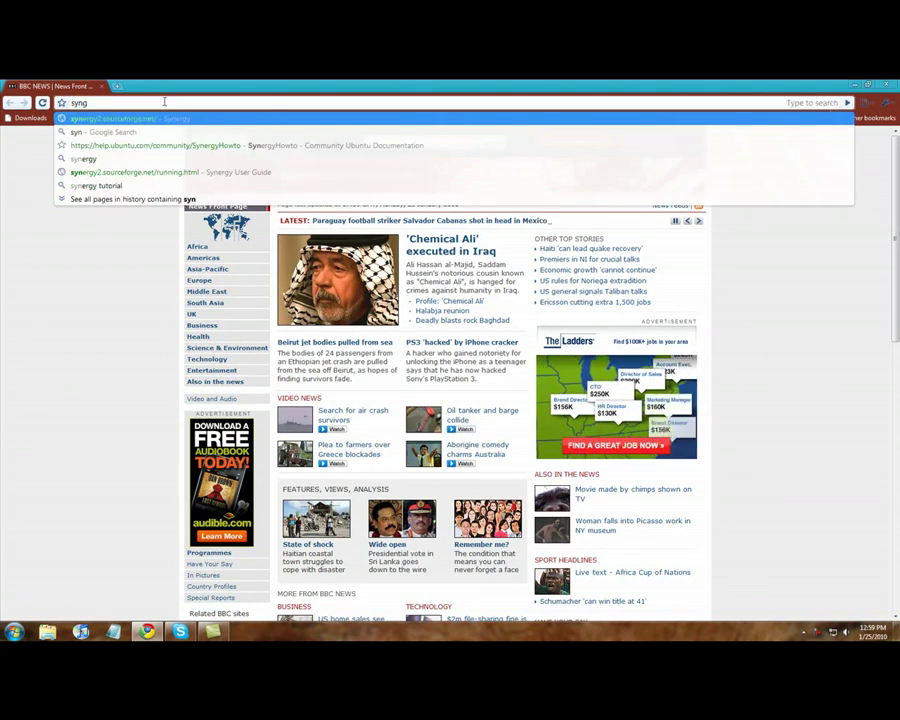
key("BackSpace")
type("ergy2.sourceforge.net/")
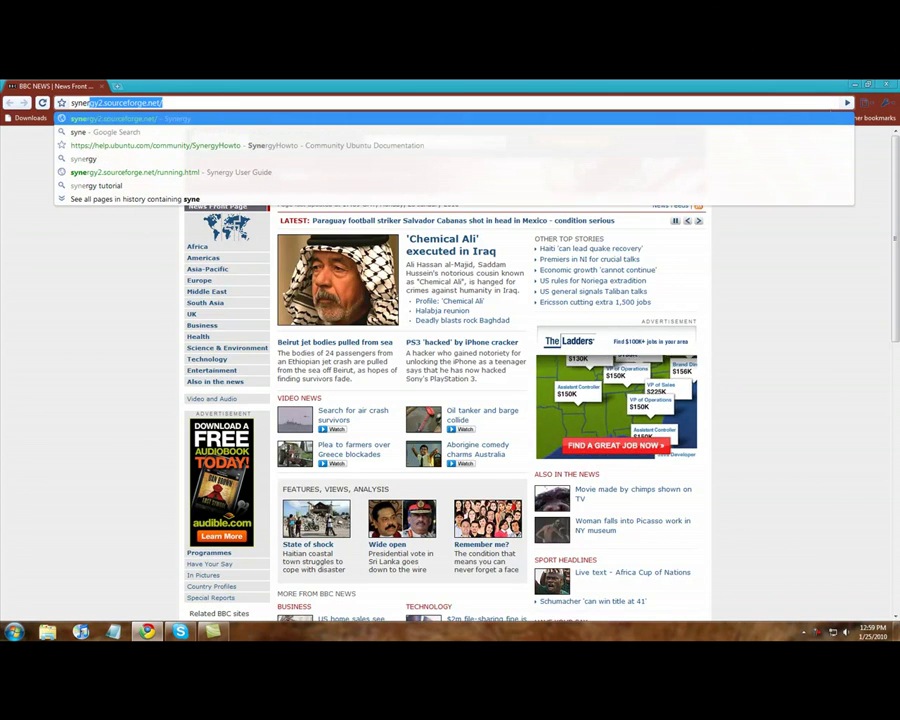
key("Return")
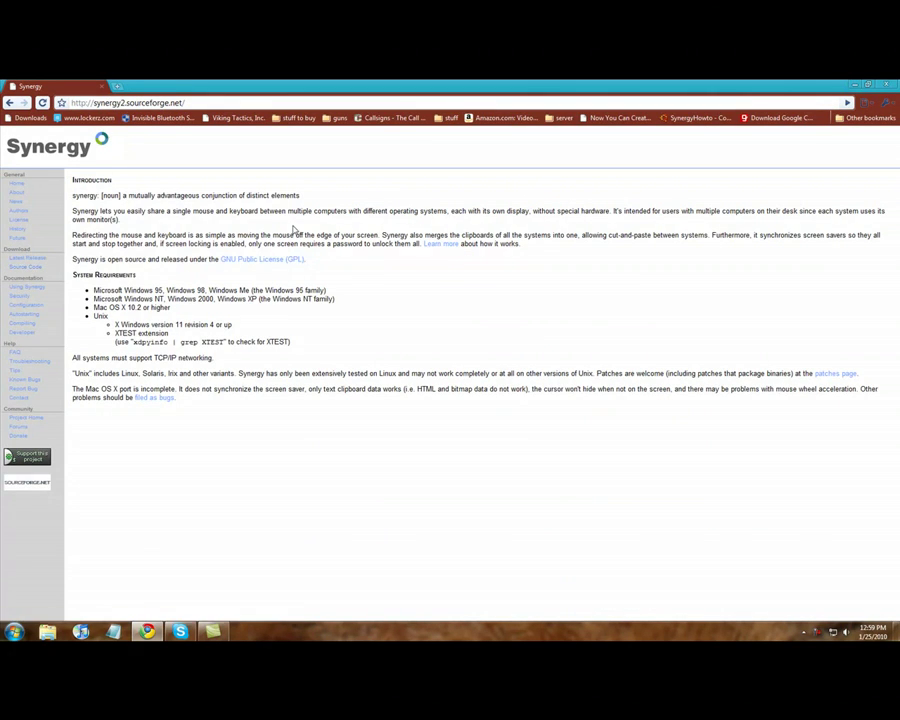
left_click(26, 266)
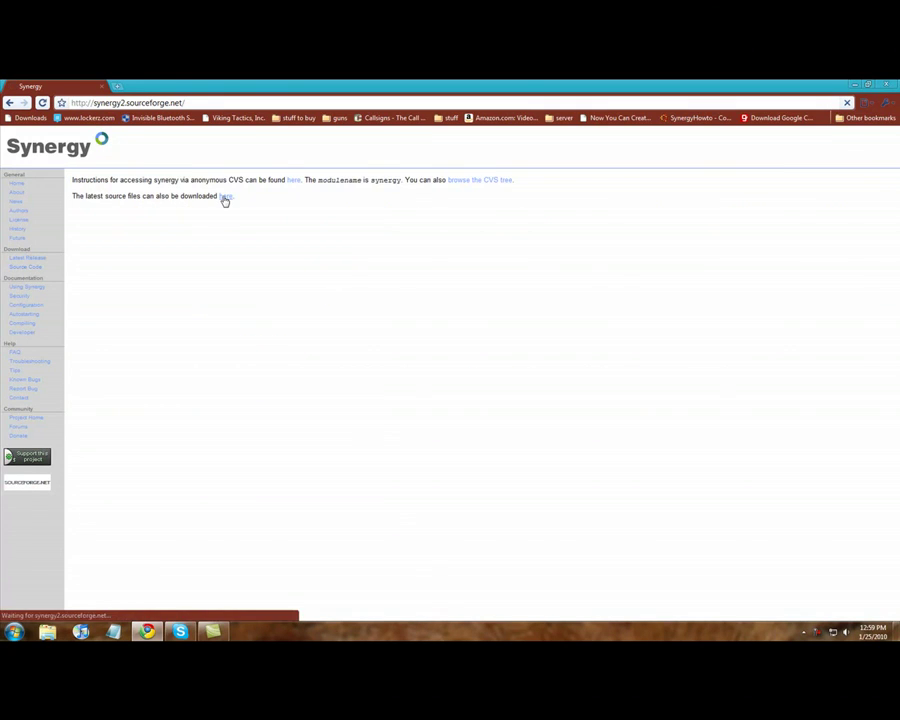
left_click(225, 198)
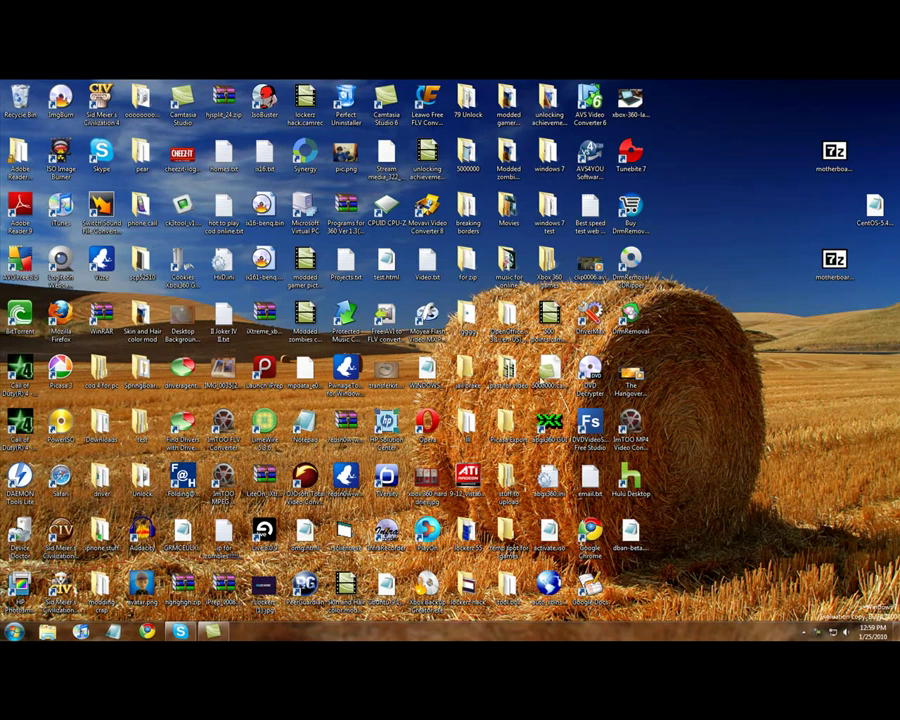
View the Windows computer name via Computer > Properties, then open the Camtasia tray icon's menu
left_click(14, 631)
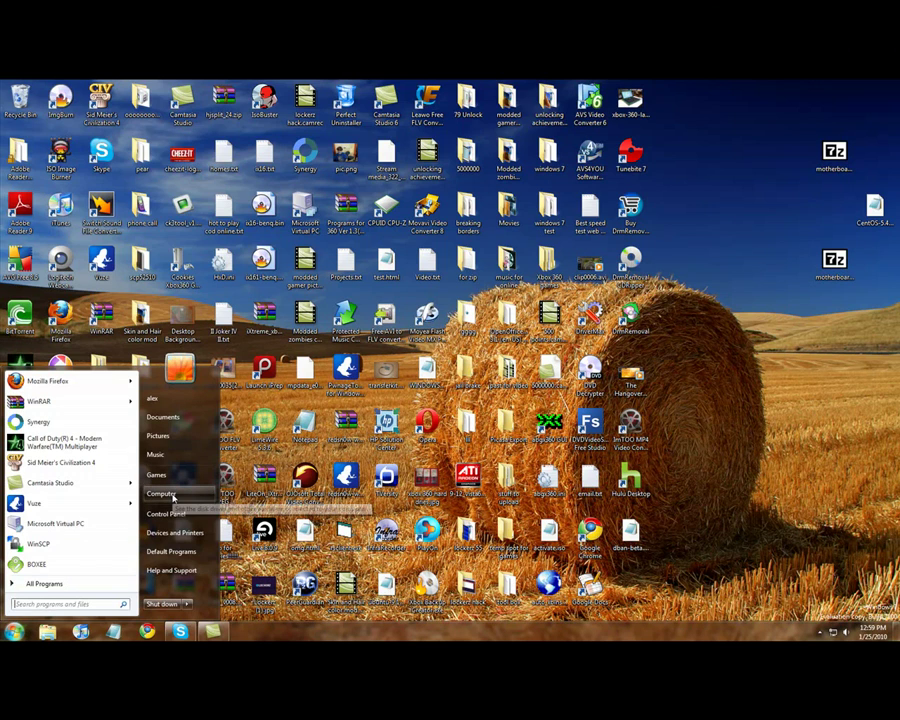
right_click(172, 492)
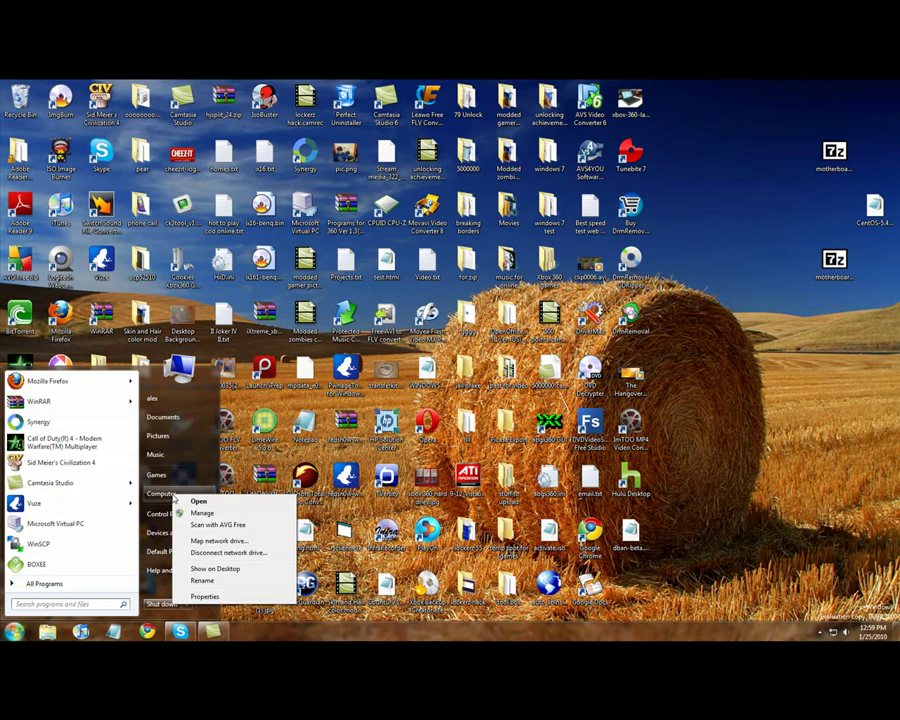
left_click(205, 596)
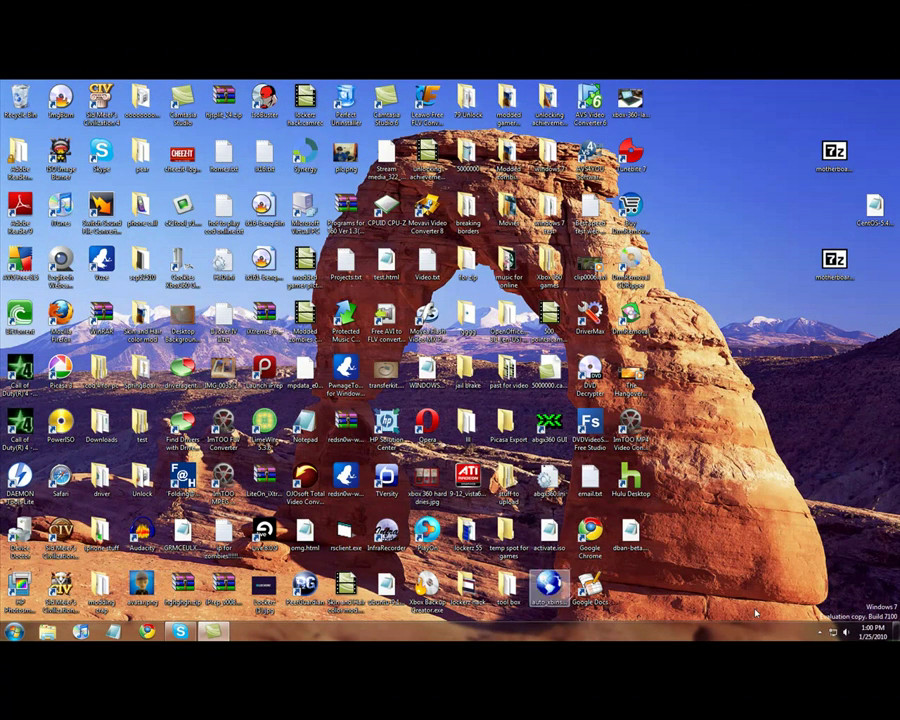
left_click(820, 632)
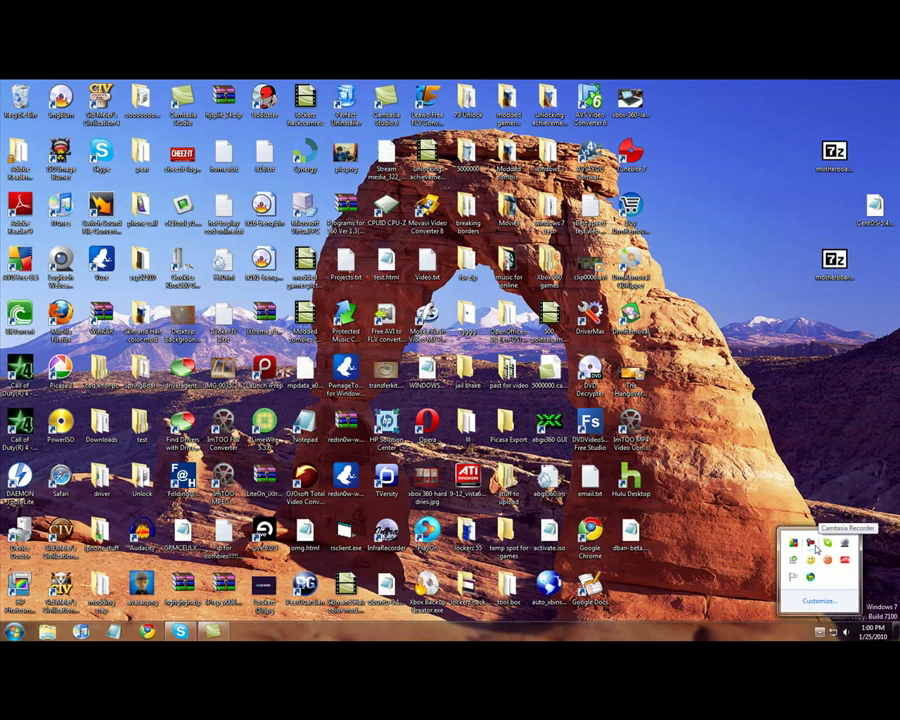
right_click(816, 547)
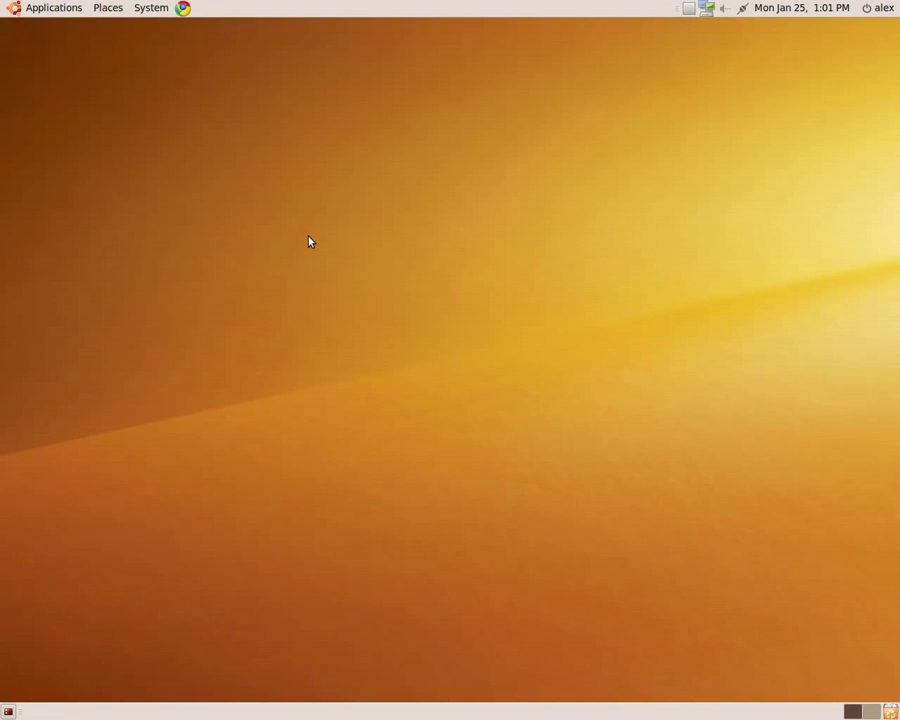
Run hostname in a Terminal, highlight the printed name, then close the terminal
left_click(42, 6)
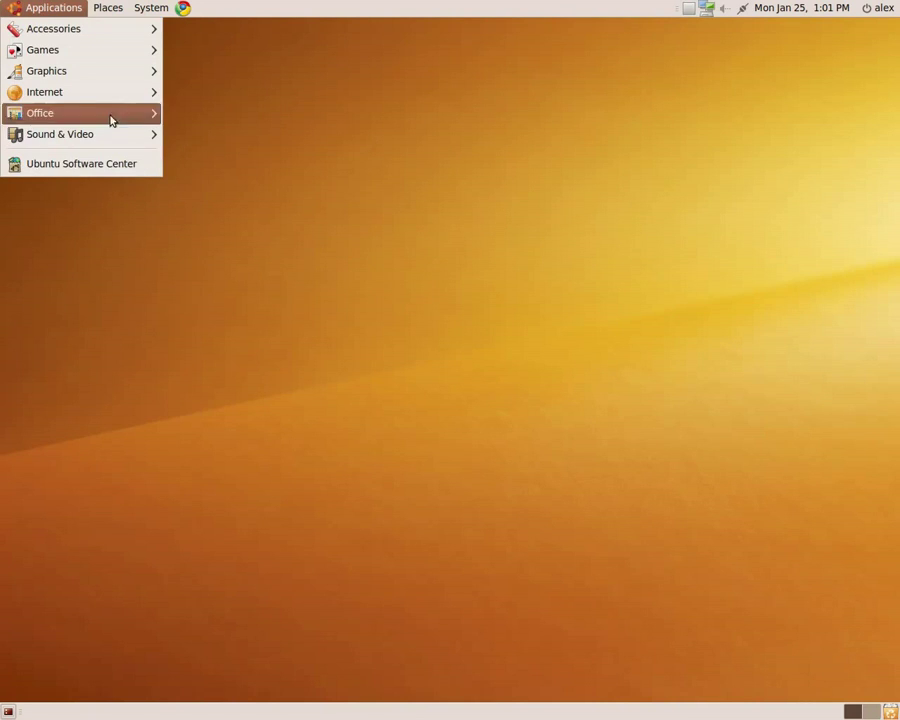
mouse_move(80, 28)
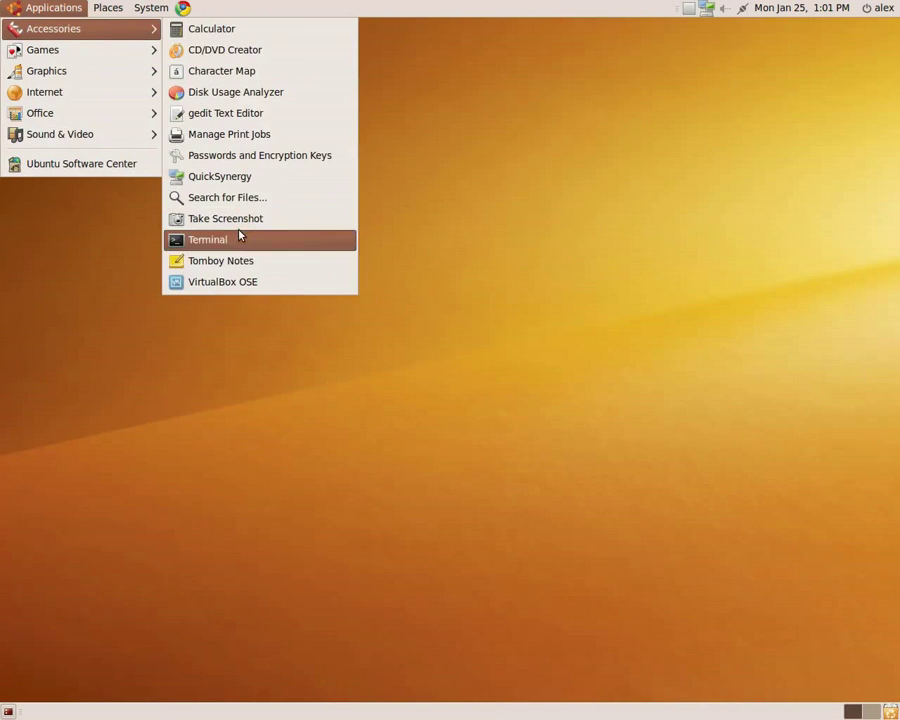
left_click(238, 237)
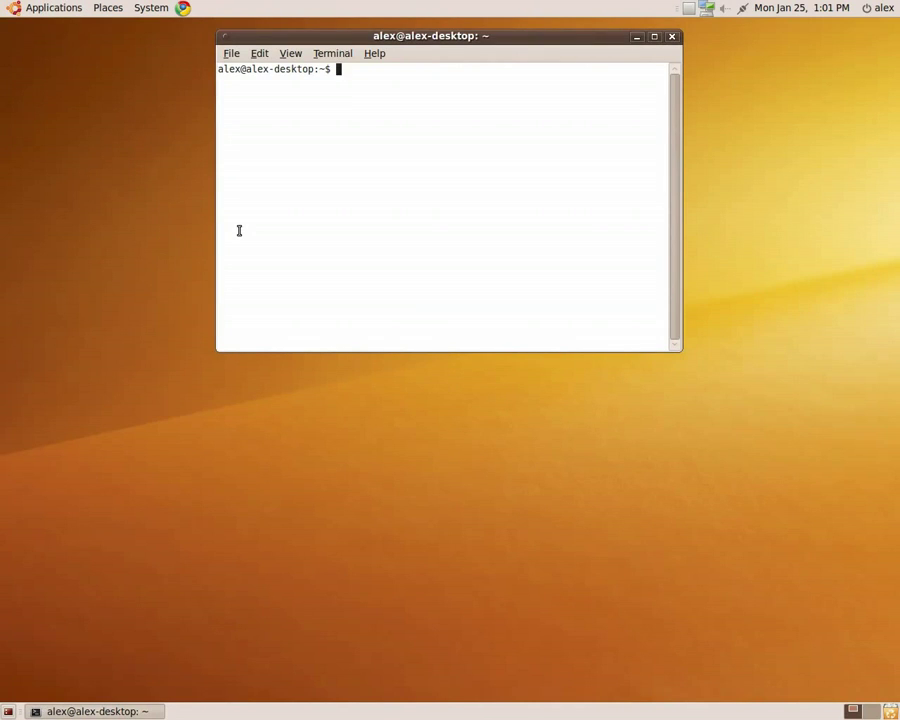
type("h")
type("ostname")
key("Return")
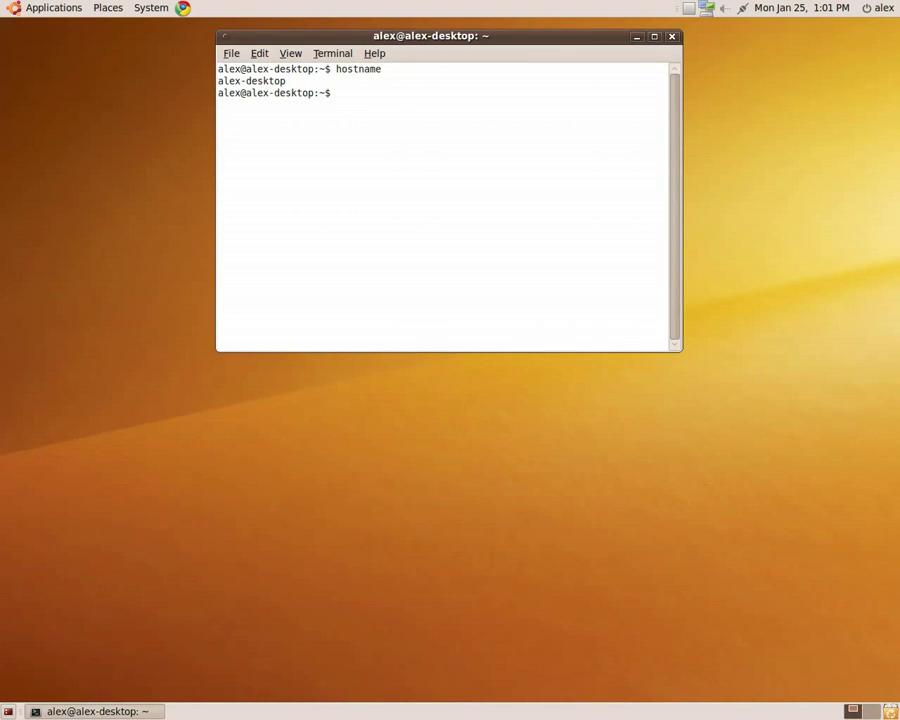
left_click_drag(296, 80, 219, 81)
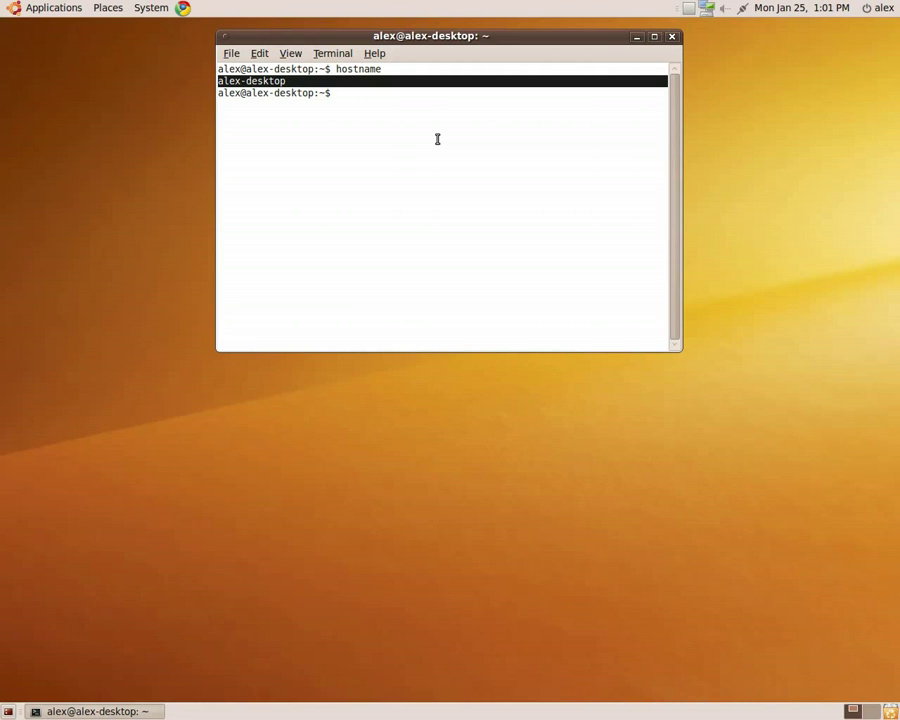
left_click(674, 40)
Search Ubuntu Software Center for 'synergy', view QuickSynergy's installed details, then close it
left_click(3, 6)
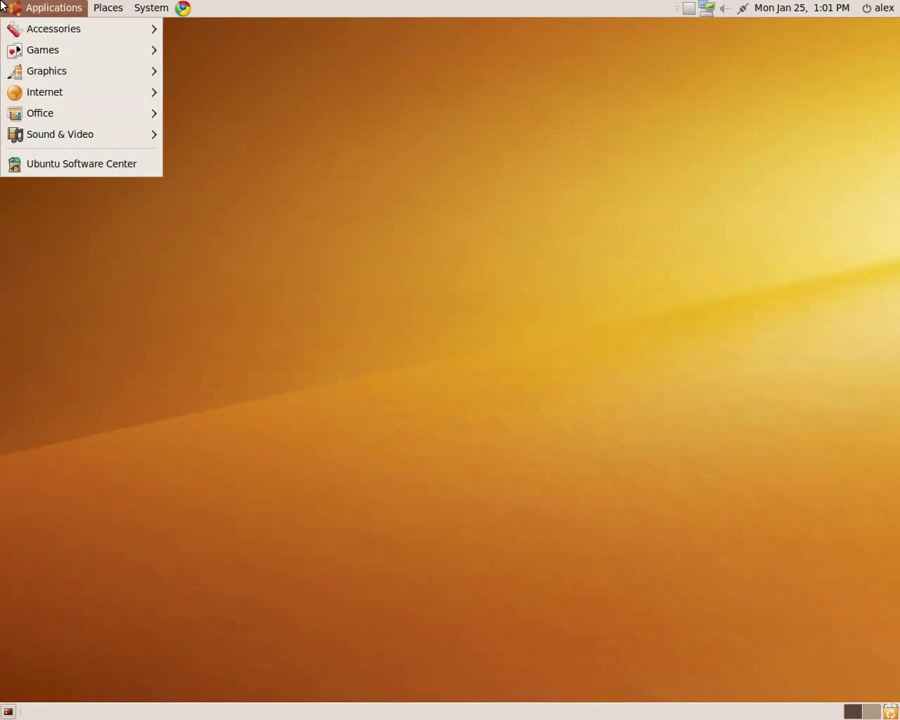
left_click(138, 172)
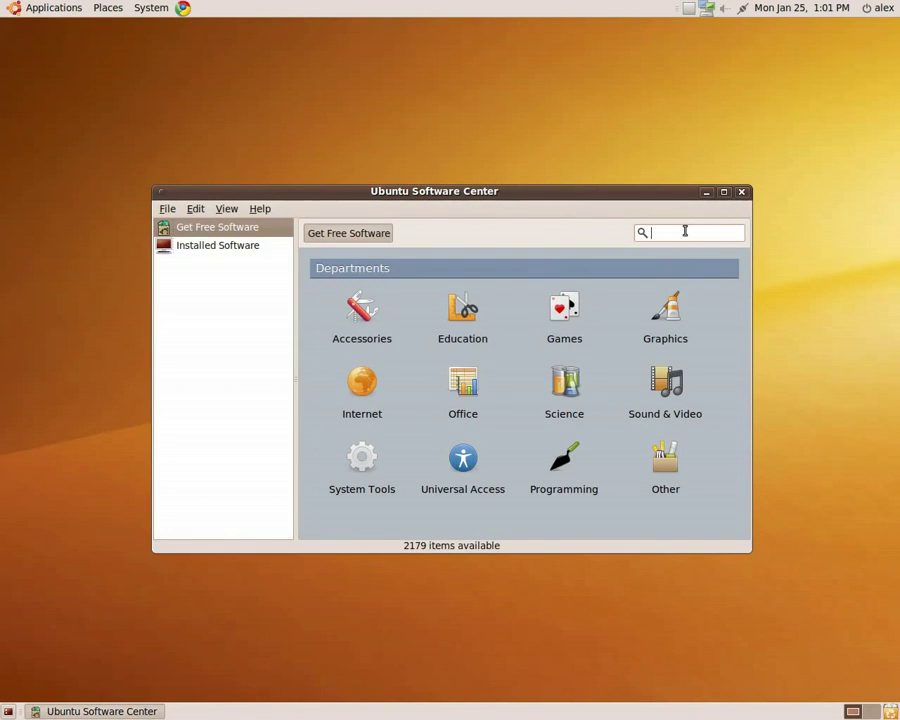
type("synergy")
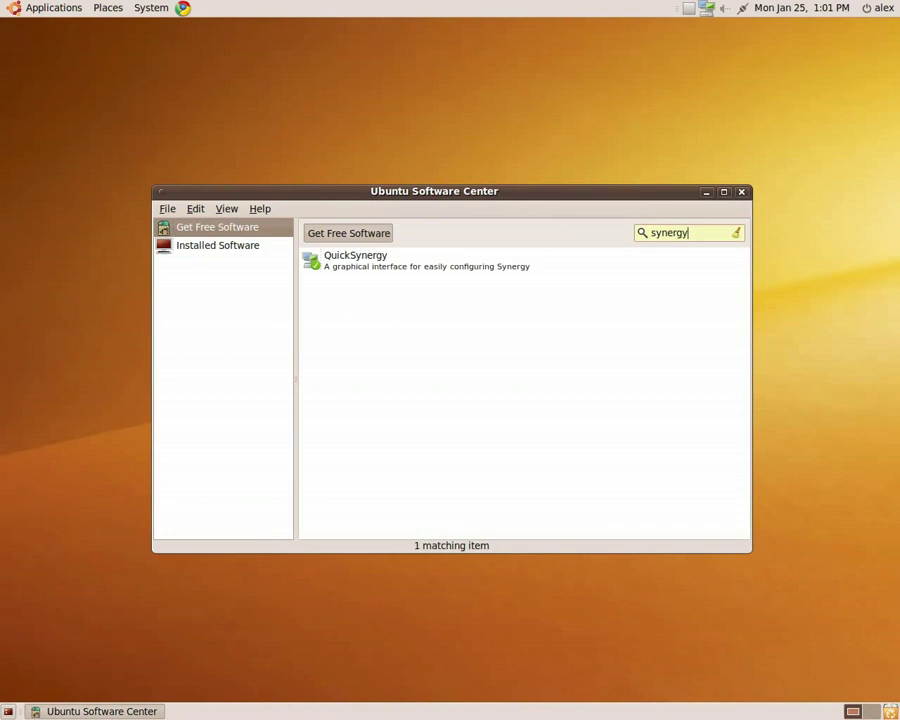
left_click(570, 253)
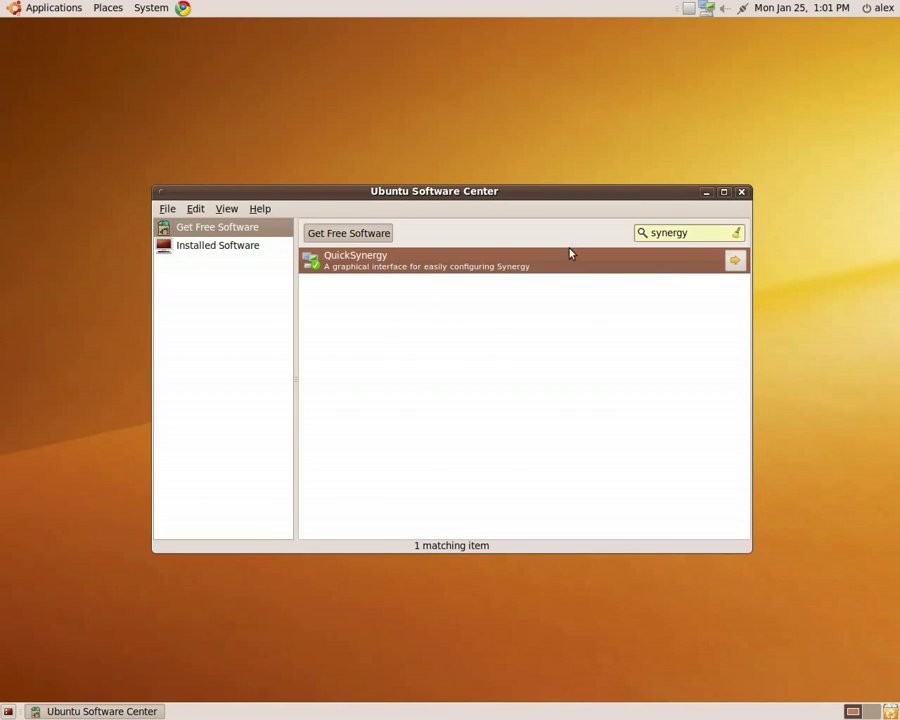
left_click(734, 260)
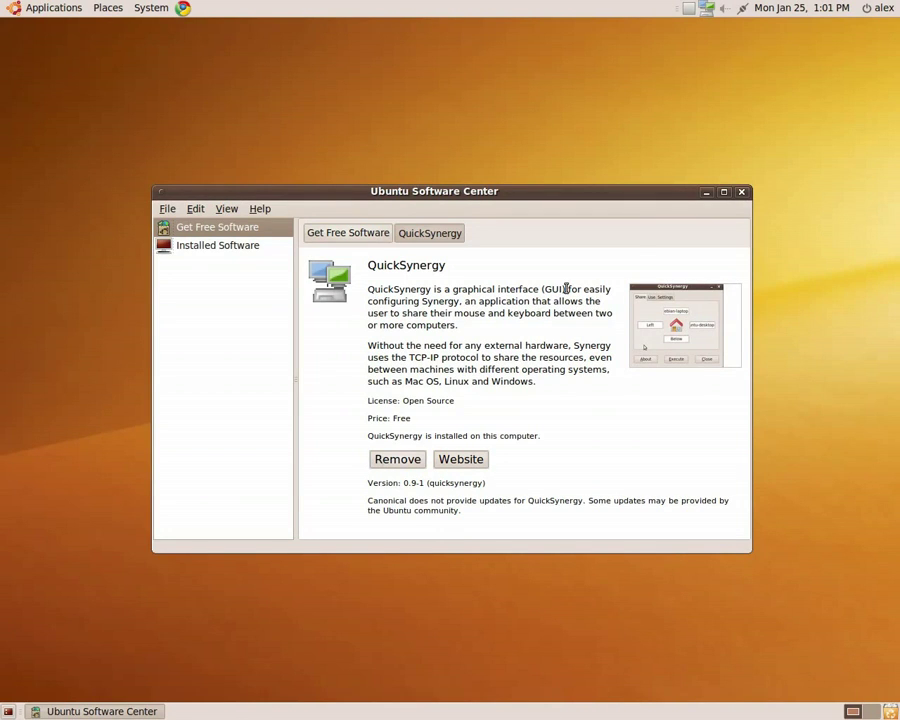
left_click(741, 192)
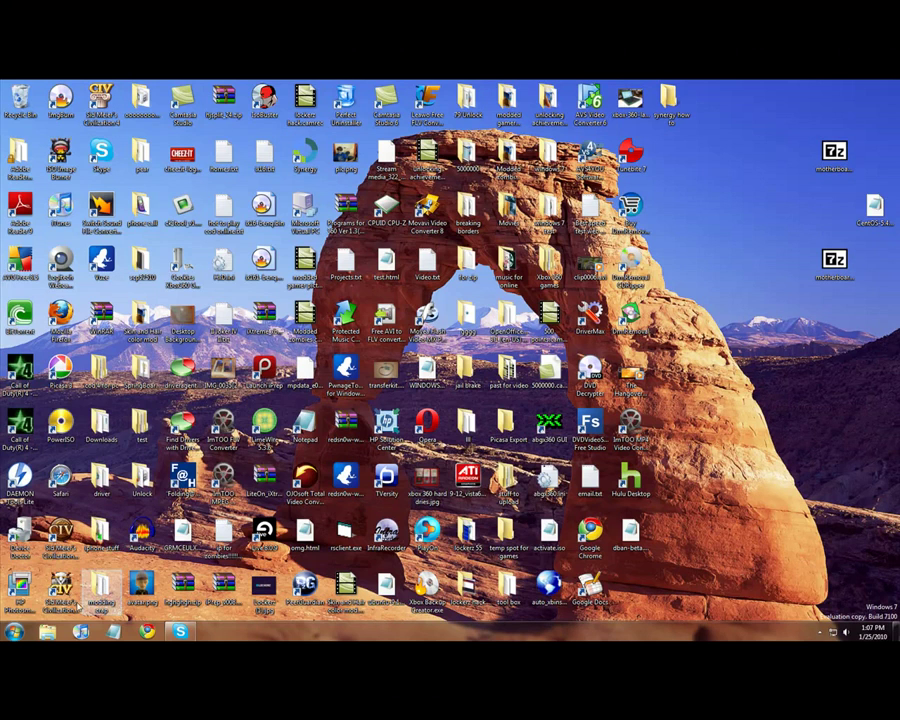
Launch Synergy, choose the server option to share keyboard and mouse, and open Configure
key("super")
left_click(45, 407)
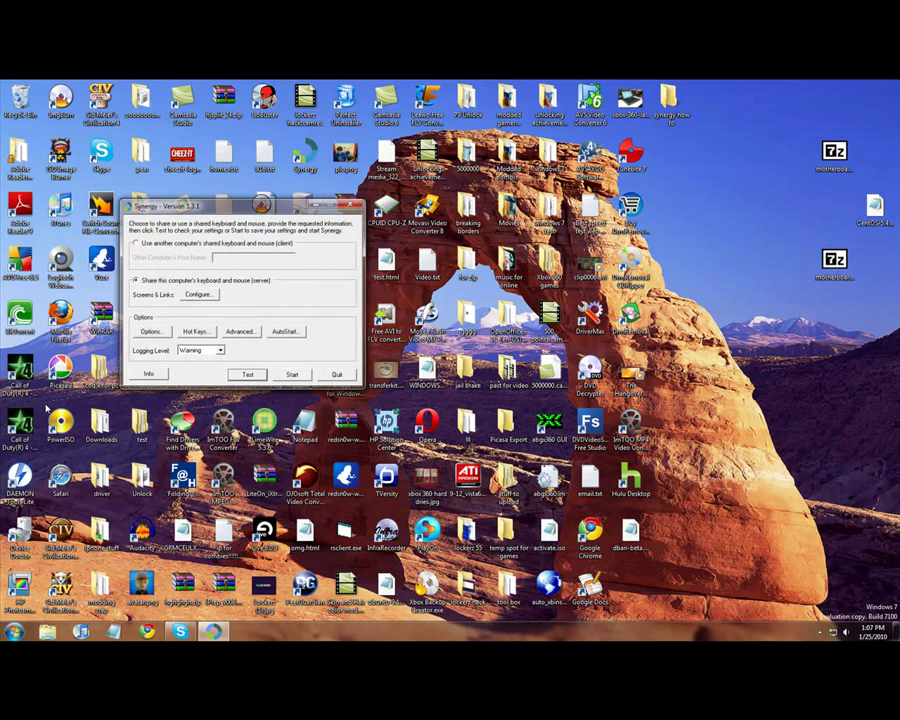
left_click_drag(257, 202, 527, 302)
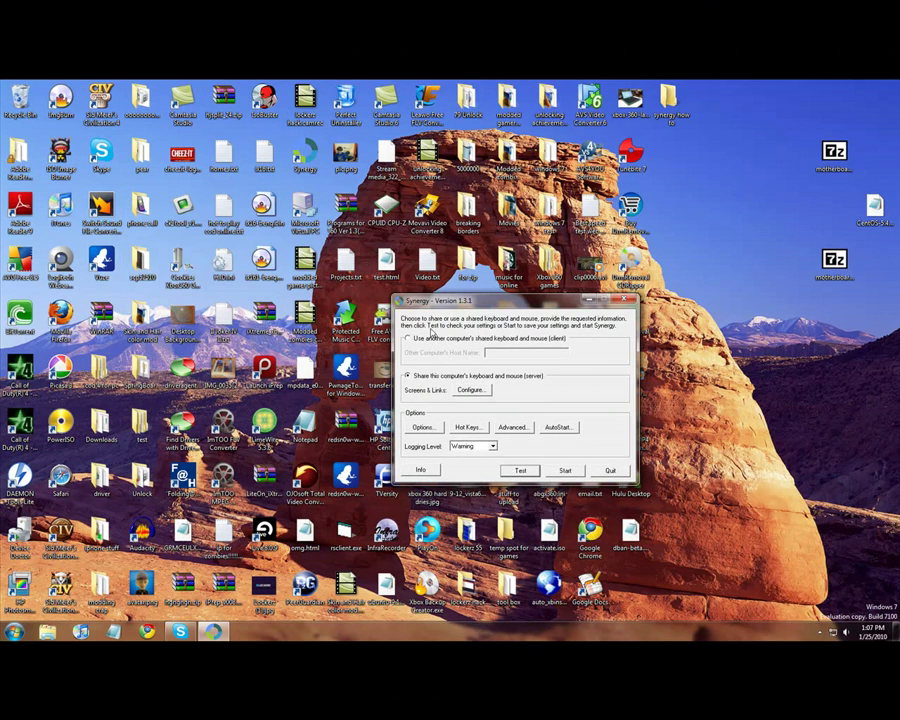
left_click(475, 338)
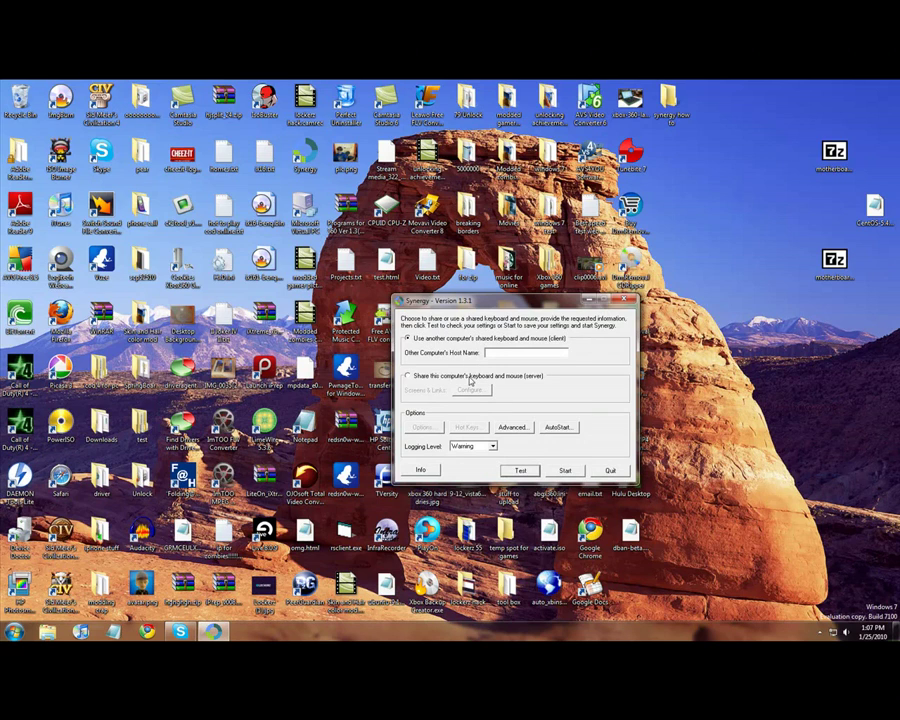
left_click(470, 377)
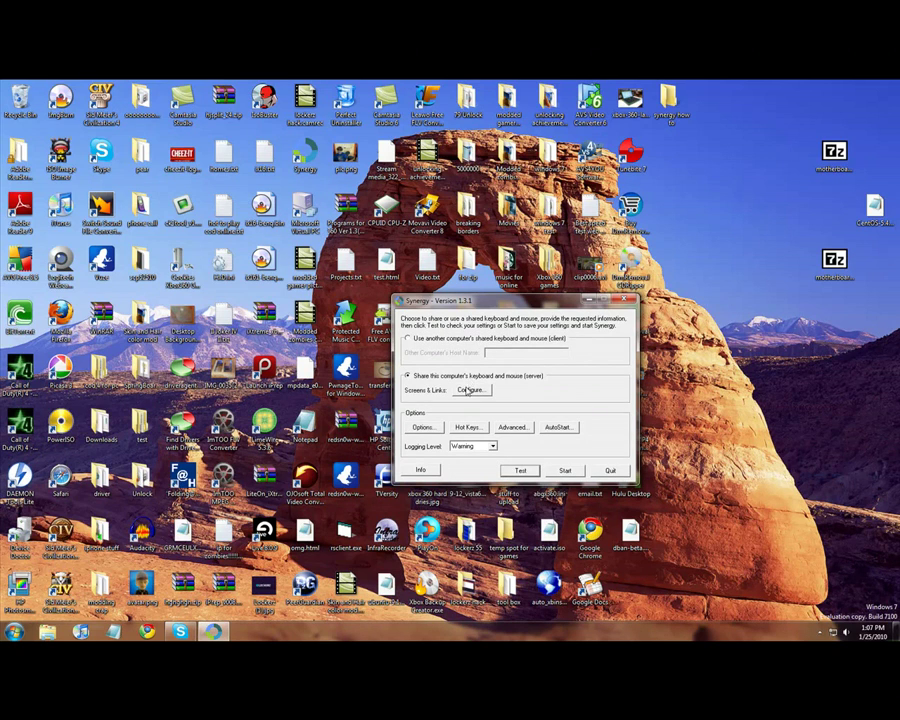
left_click(469, 389)
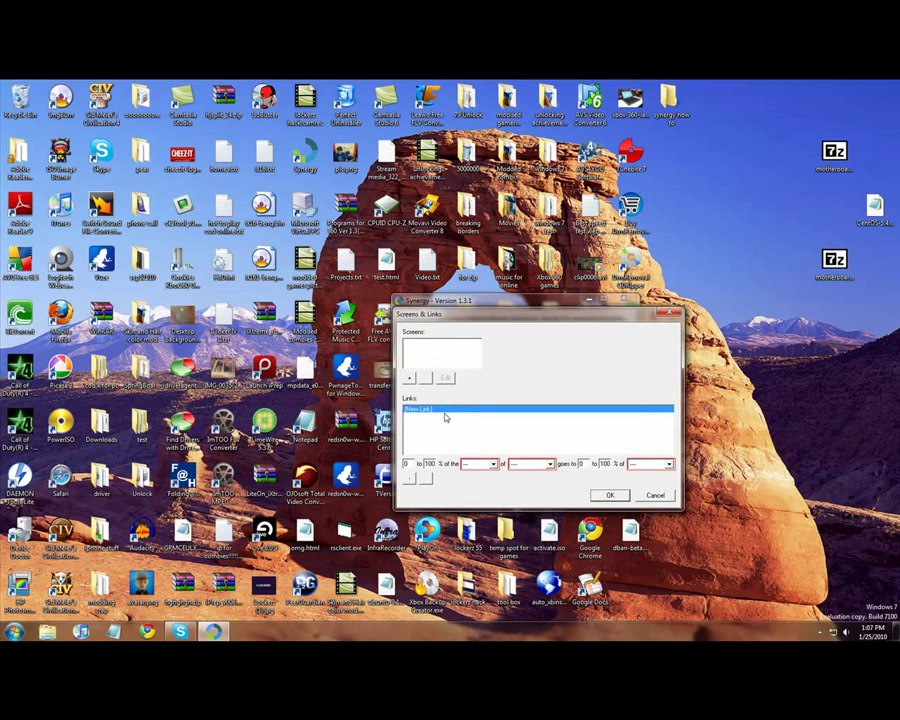
Add screens named 192.168.1.106 and the Ubuntu hostname to the Screens list
left_click(408, 377)
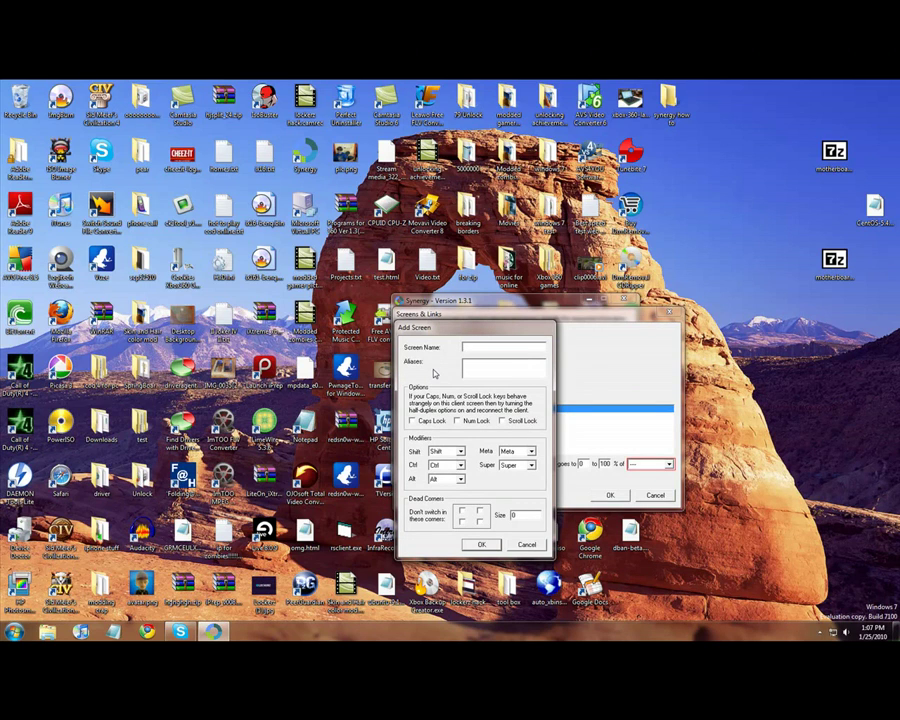
type("192.168.1.106")
left_click(481, 544)
left_click(408, 378)
left_click(480, 544)
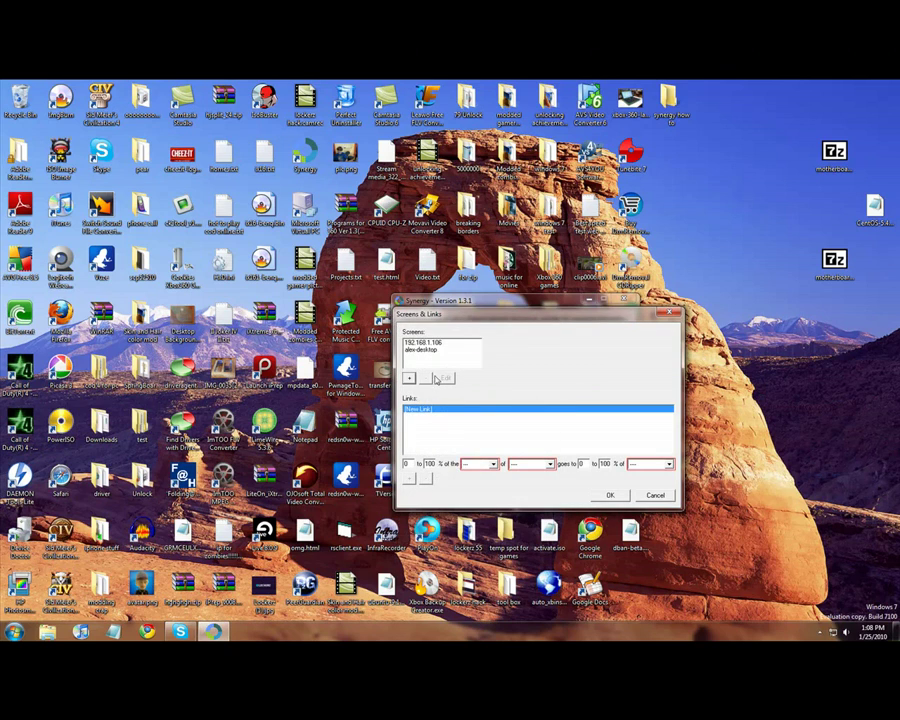
Add a link: left of 192.168.1.106 is alex-desktop
left_click(490, 464)
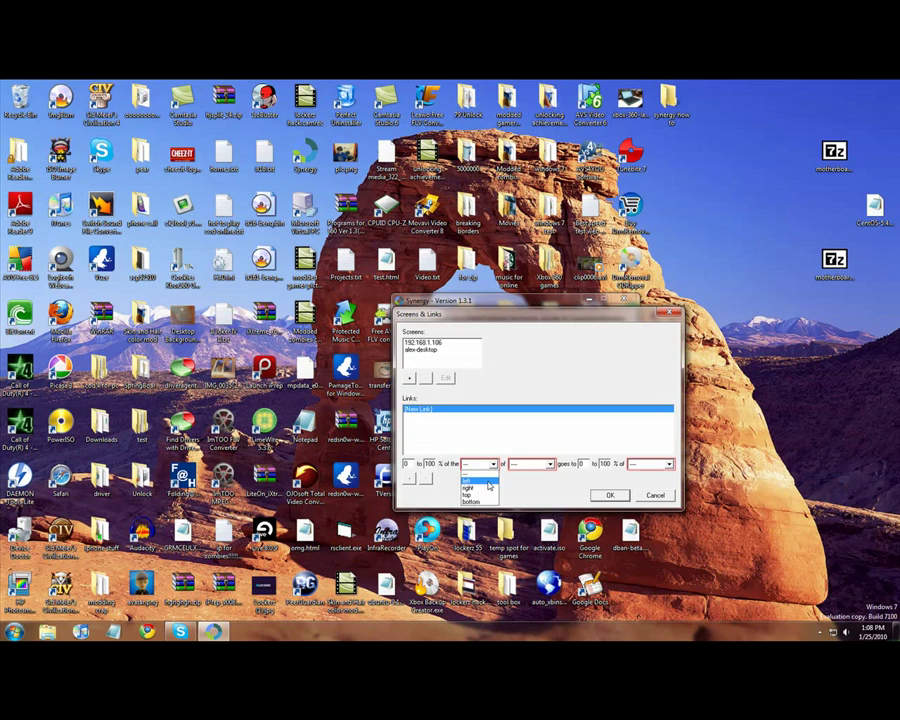
left_click(489, 482)
left_click(548, 464)
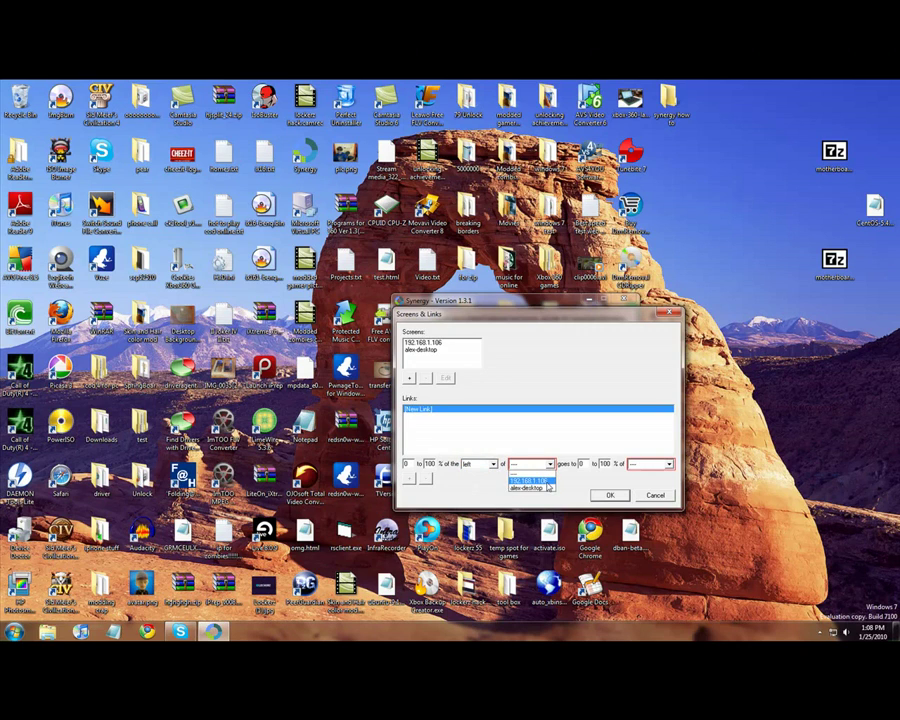
left_click(547, 481)
left_click(640, 464)
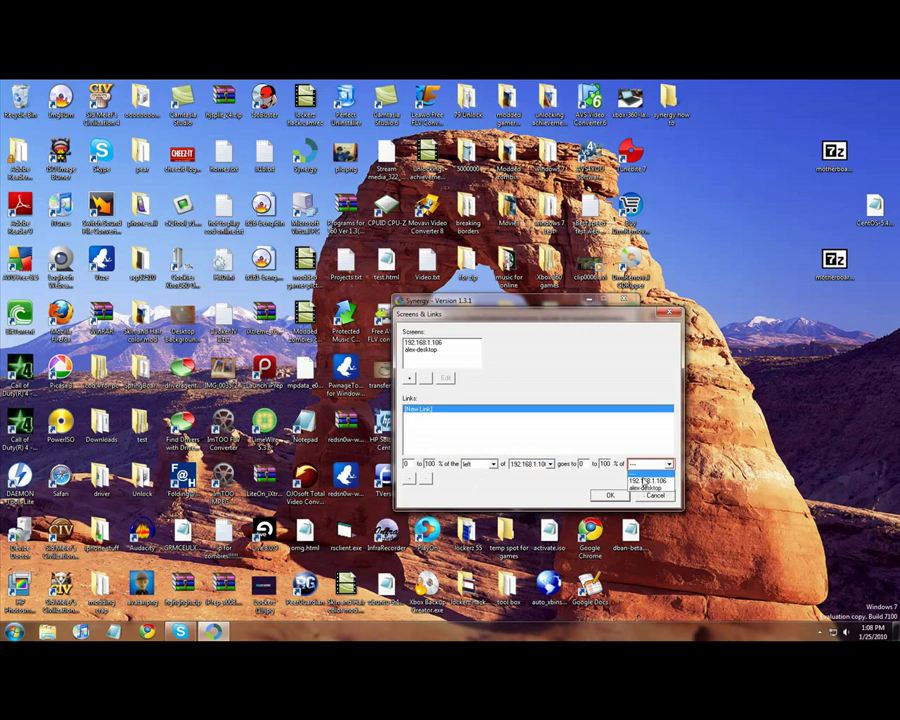
left_click(642, 489)
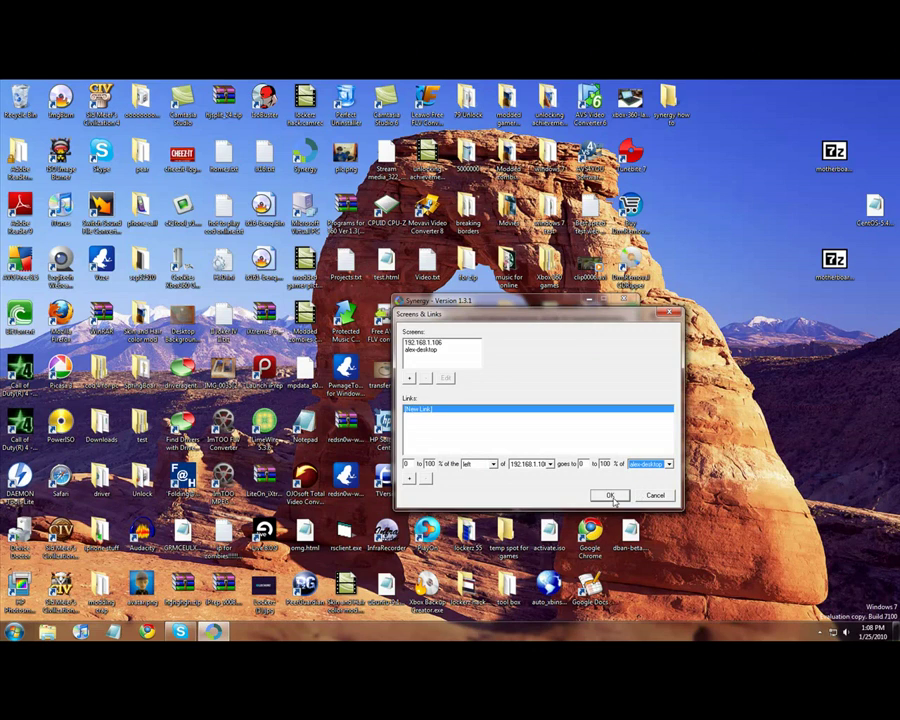
left_click(410, 479)
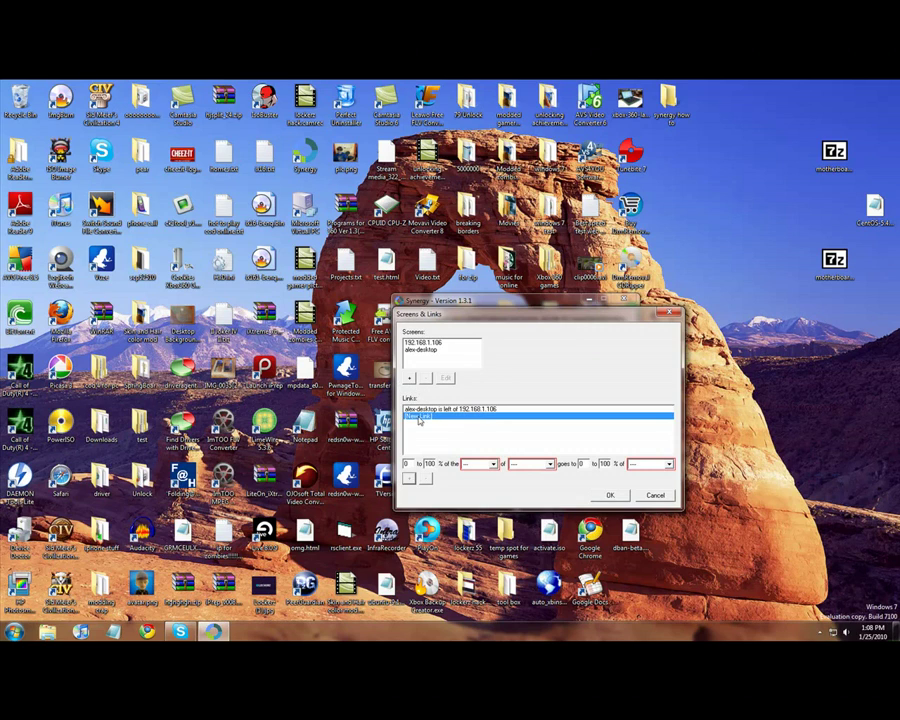
Add a link: right of alex-desktop is 192.168.1.106, and save the screen links
left_click(481, 464)
left_click(481, 488)
left_click(515, 465)
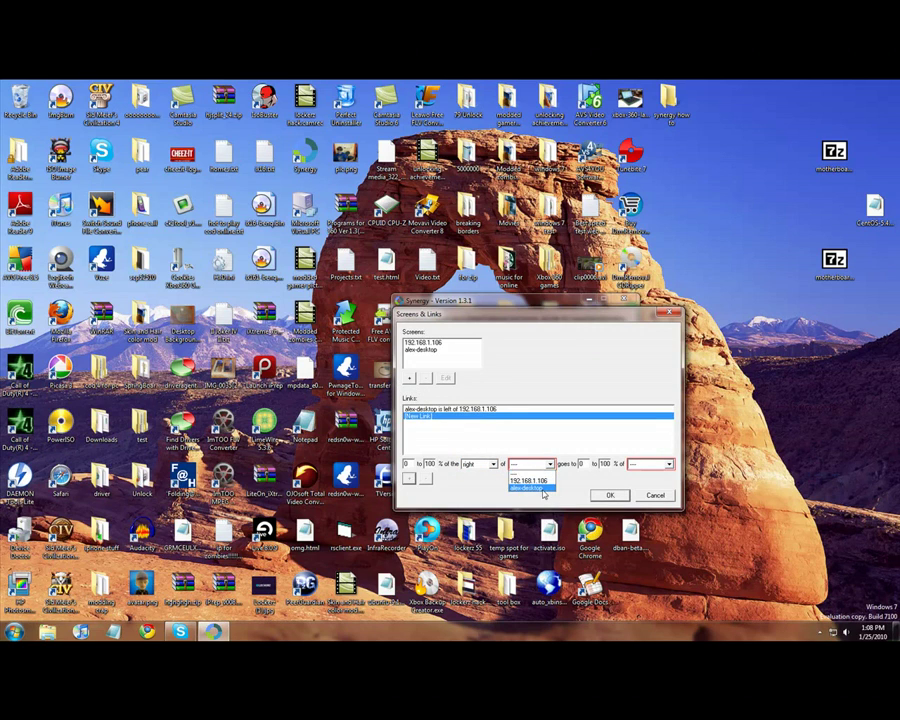
left_click(530, 488)
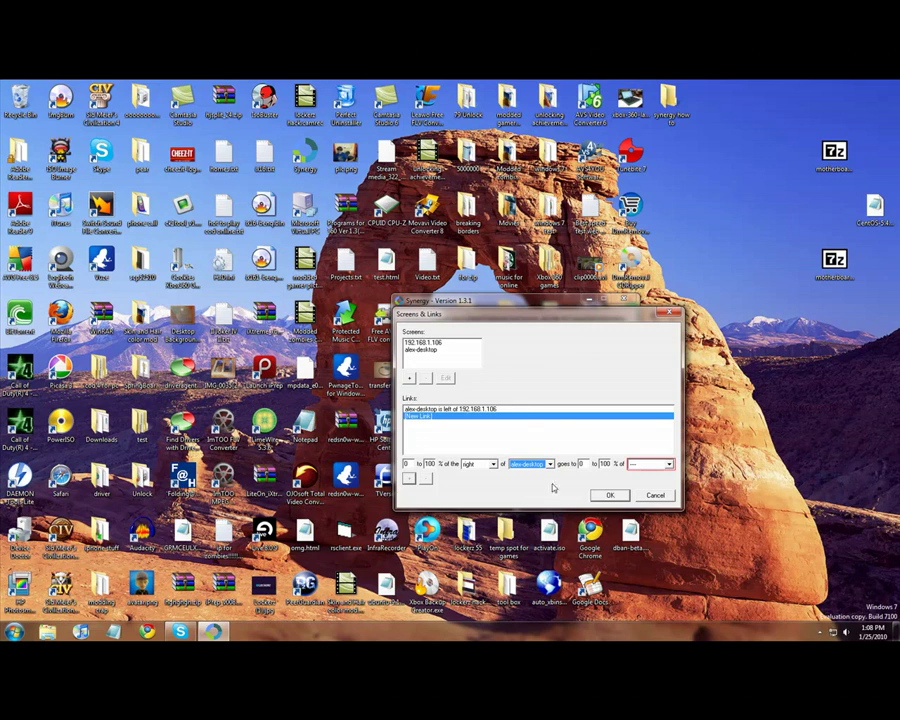
left_click(652, 467)
left_click(648, 488)
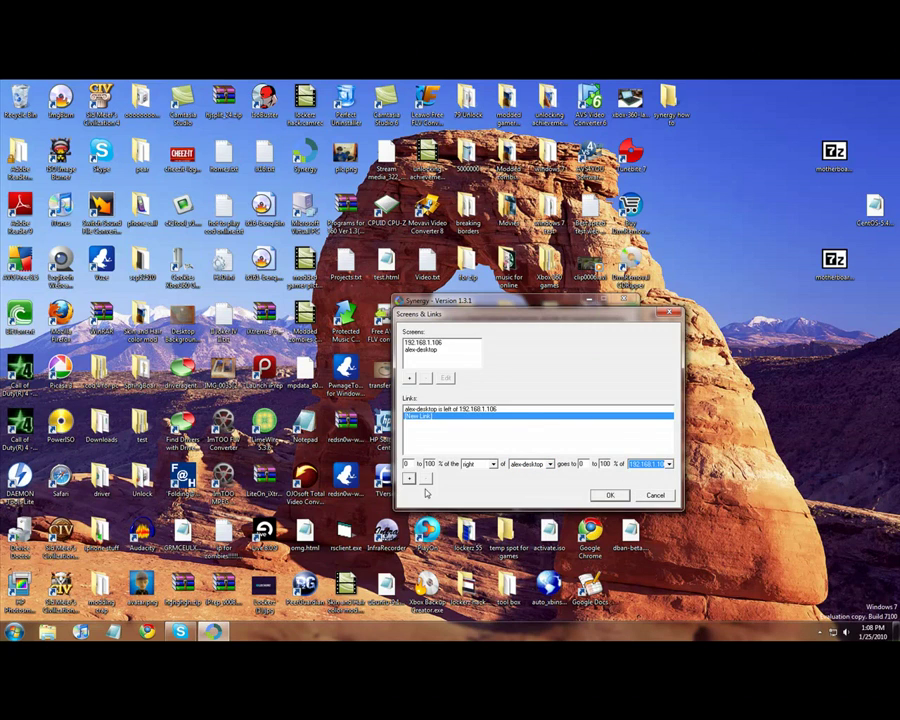
left_click(409, 478)
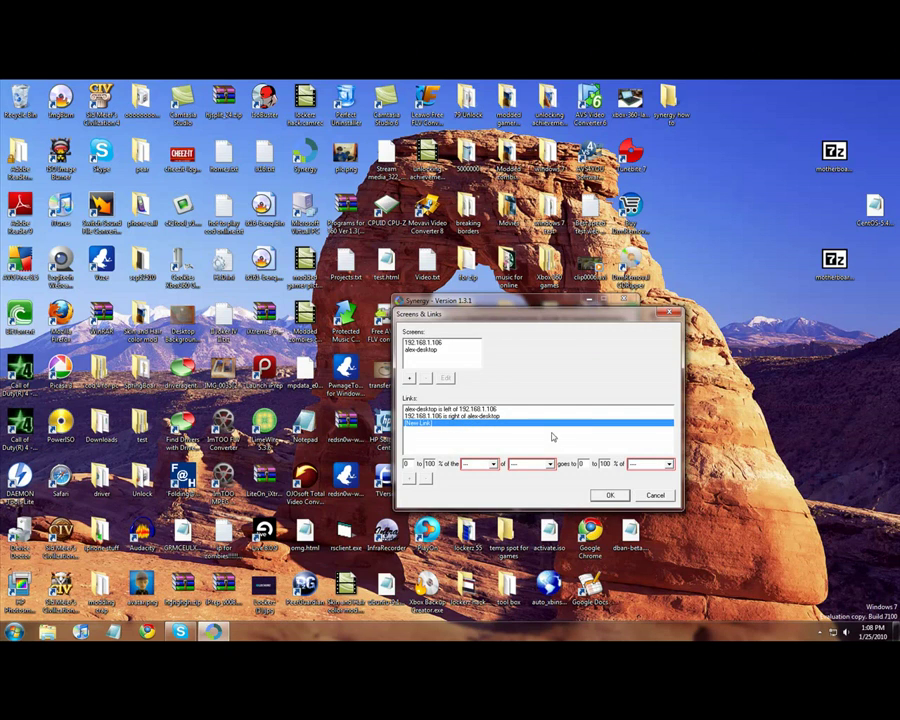
left_click(610, 495)
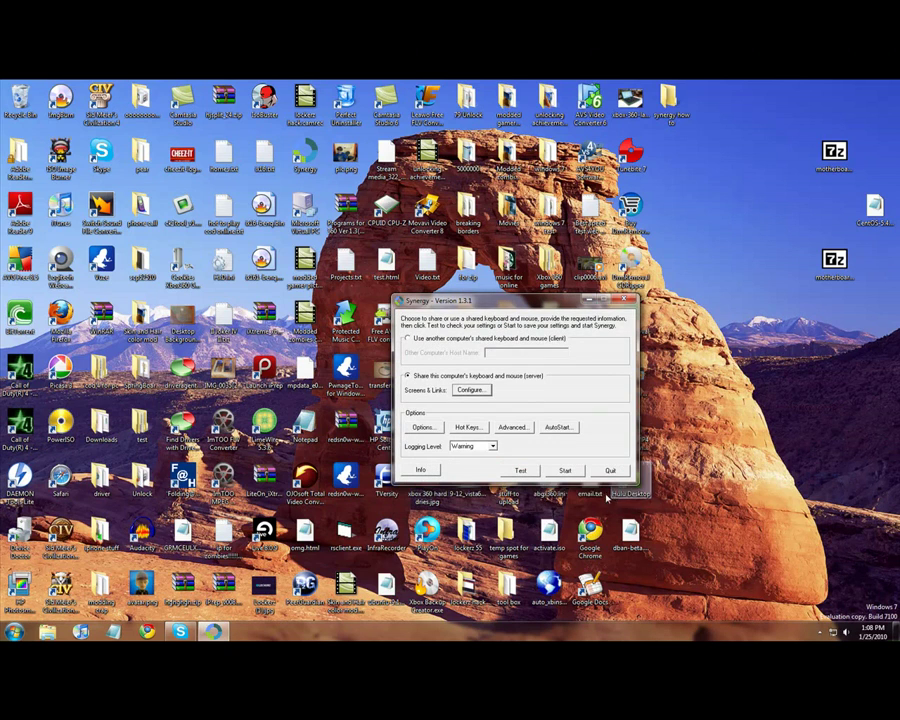
Test then stop the server configuration, start the Synergy server, and confirm it started
left_click(519, 470)
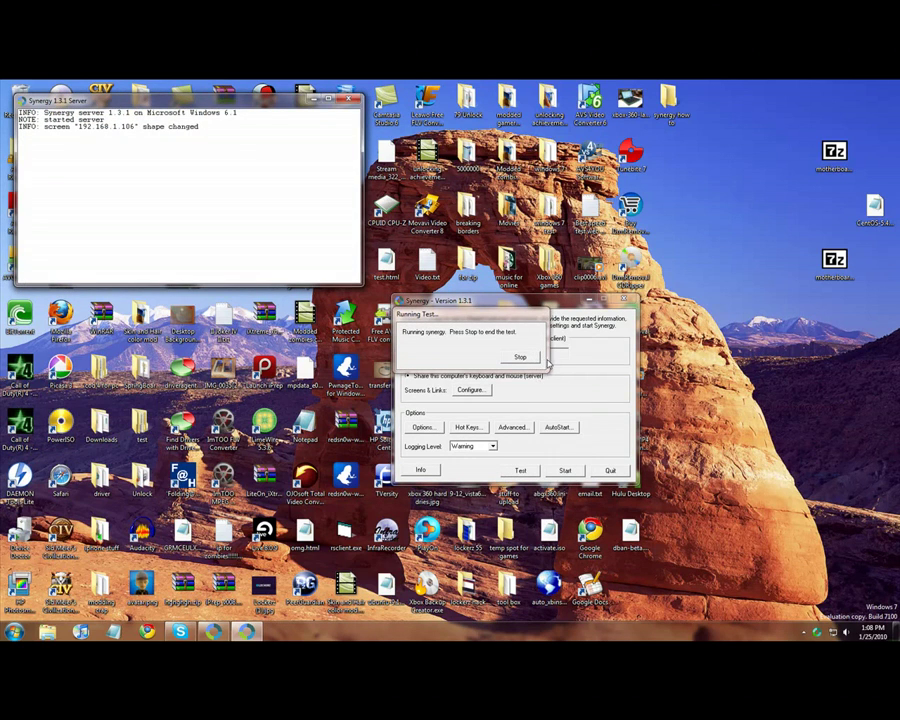
left_click(517, 355)
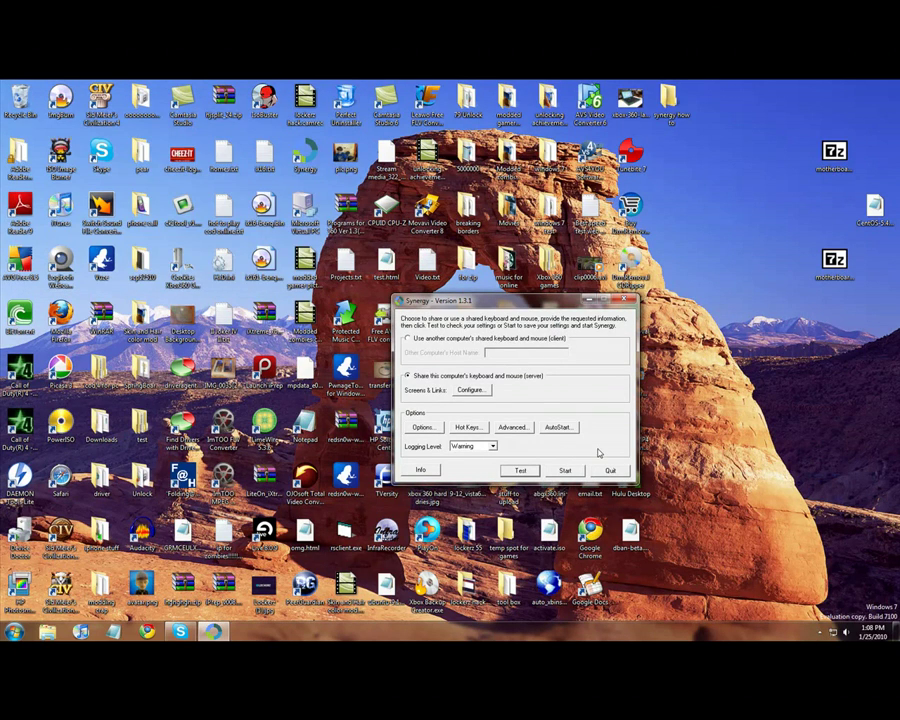
left_click(565, 469)
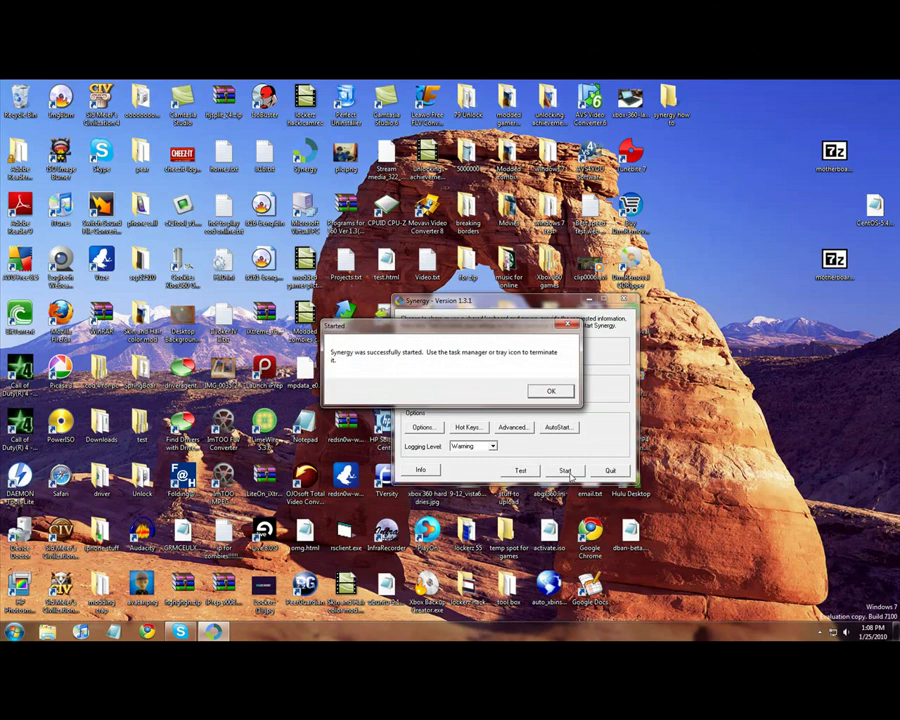
left_click(558, 393)
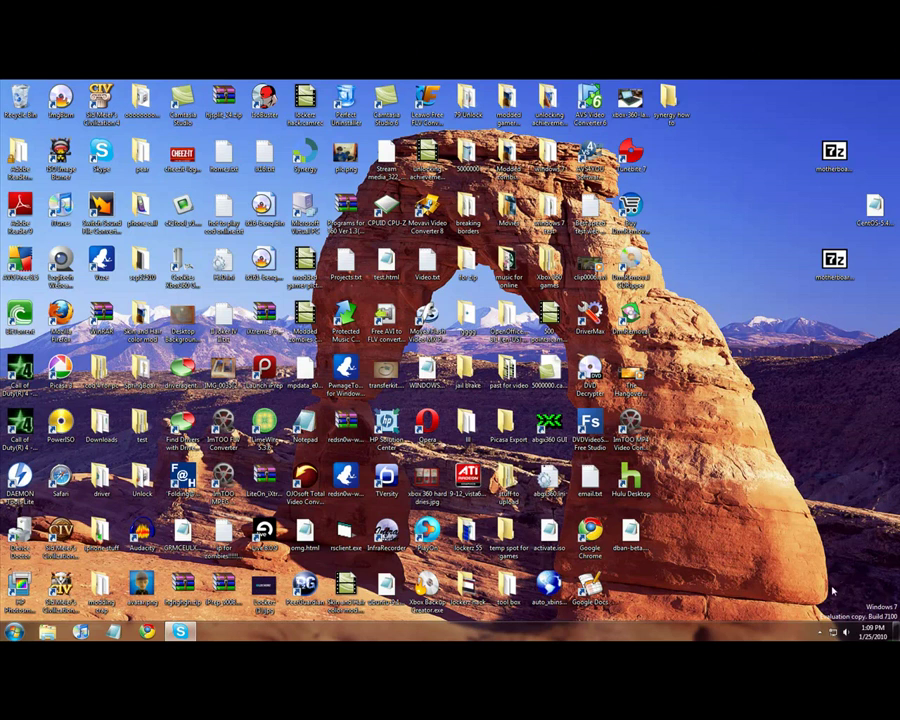
left_click(819, 632)
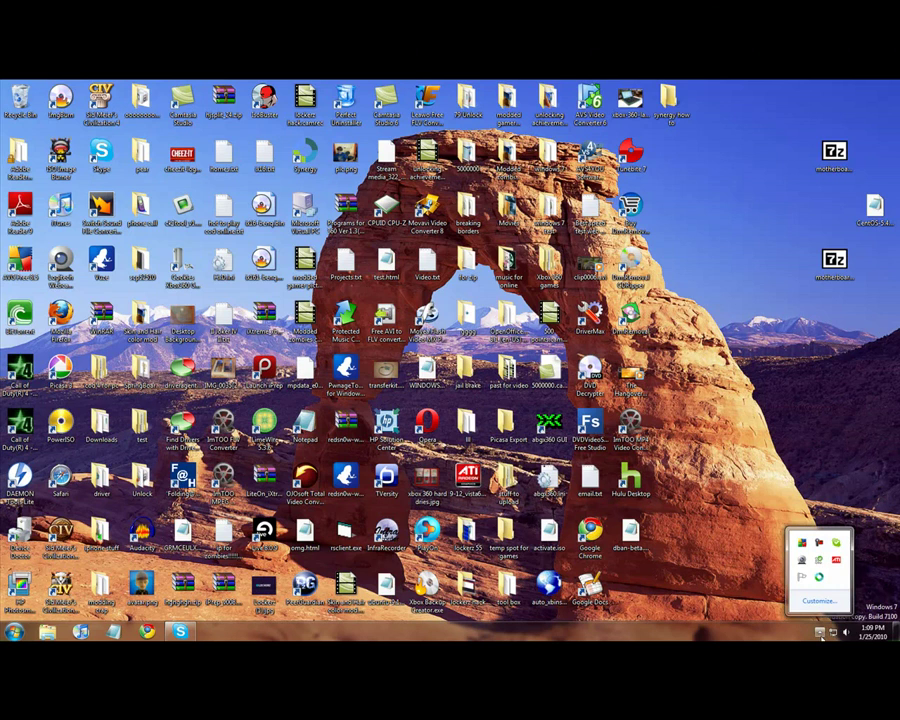
right_click(818, 545)
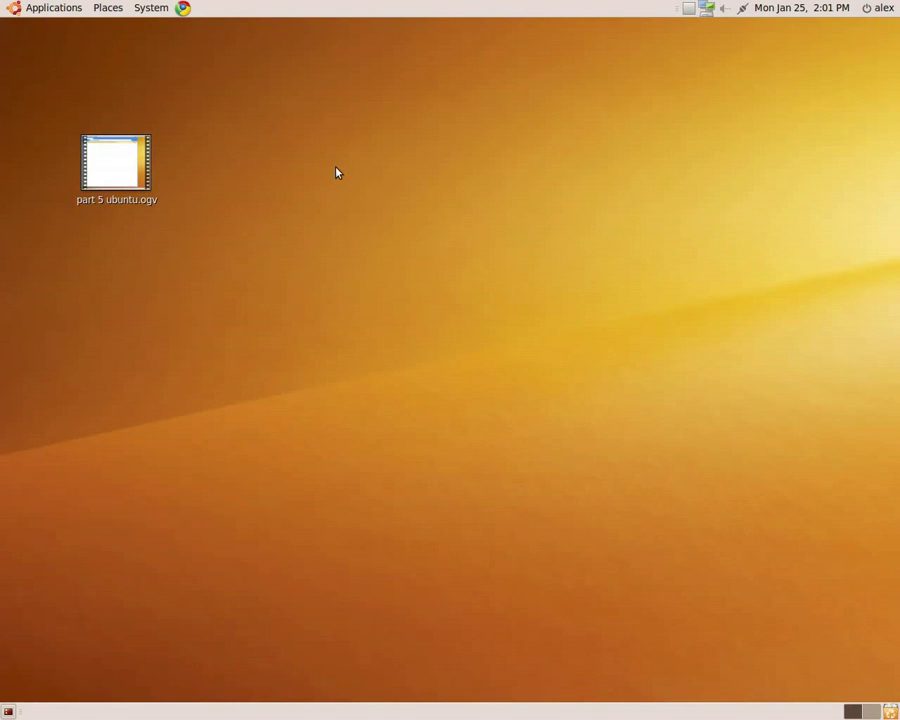
Launch QuickSynergy from Applications and switch to its client Use tab
left_click(44, 6)
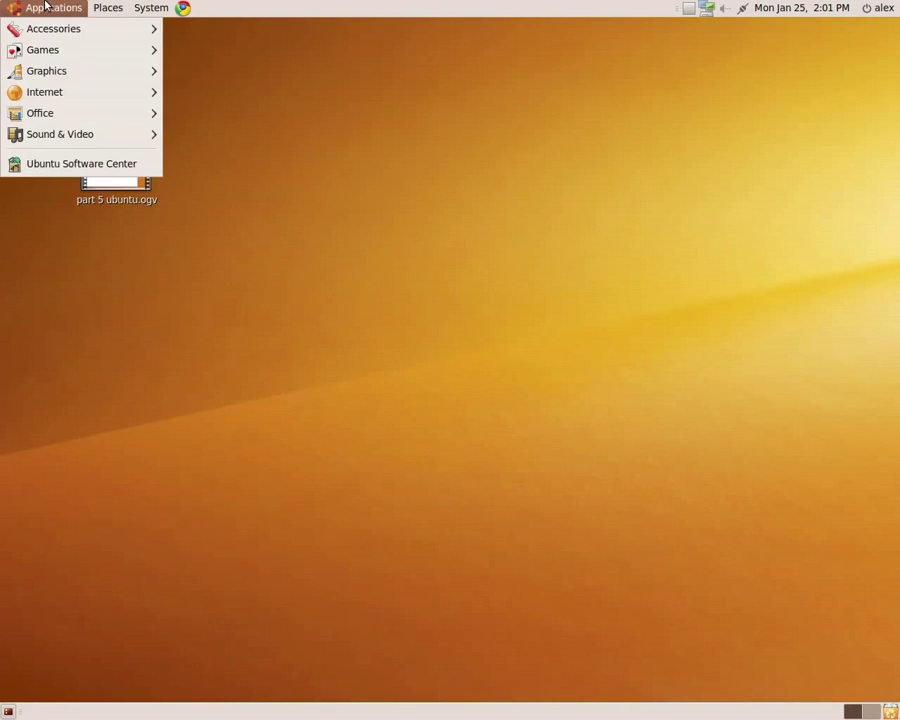
mouse_move(60, 29)
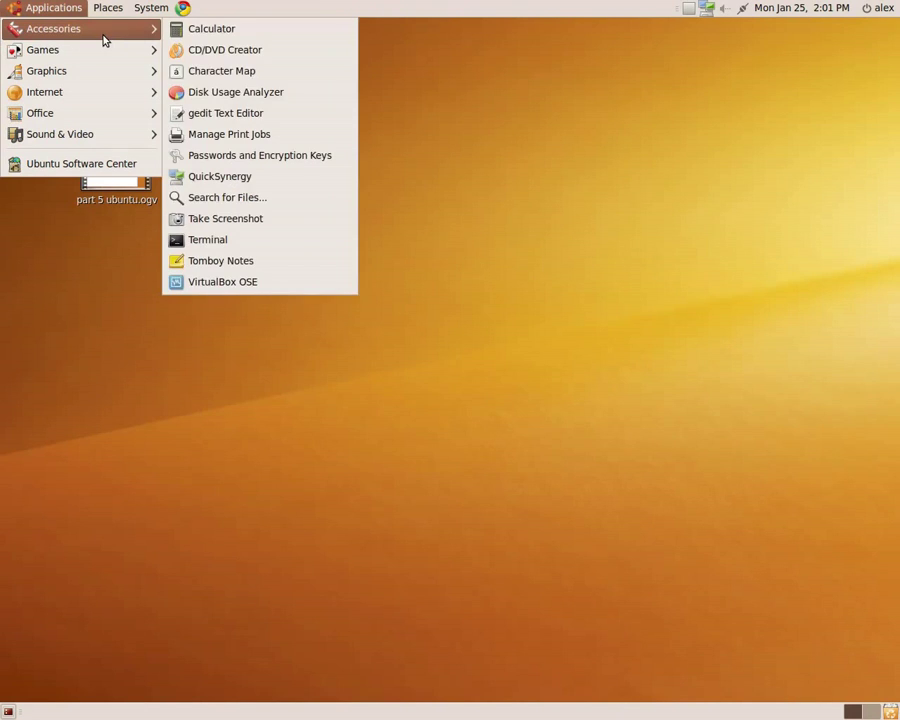
left_click(297, 180)
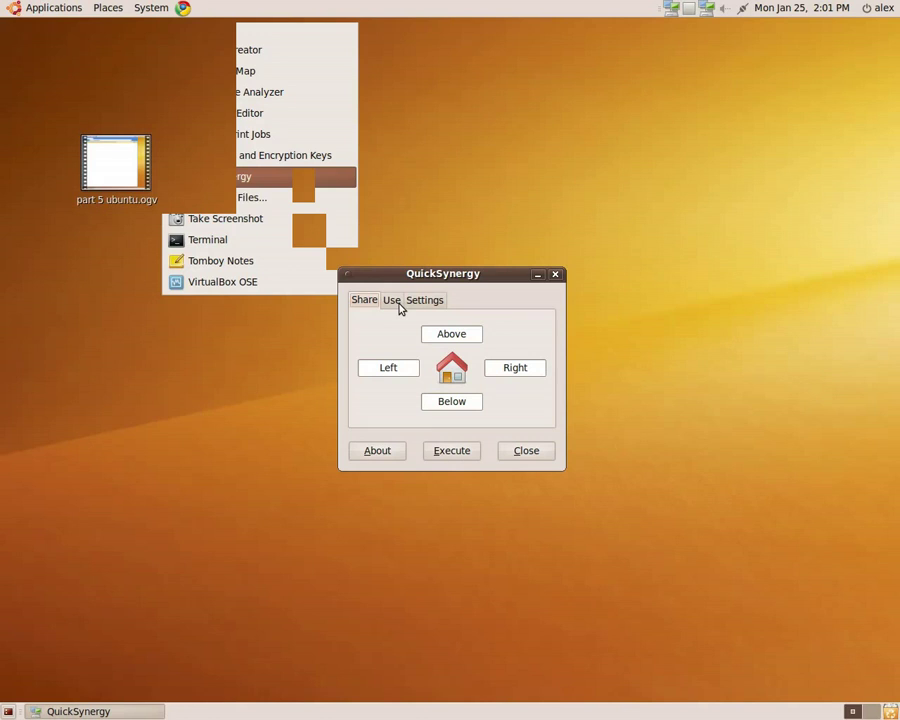
left_click(392, 300)
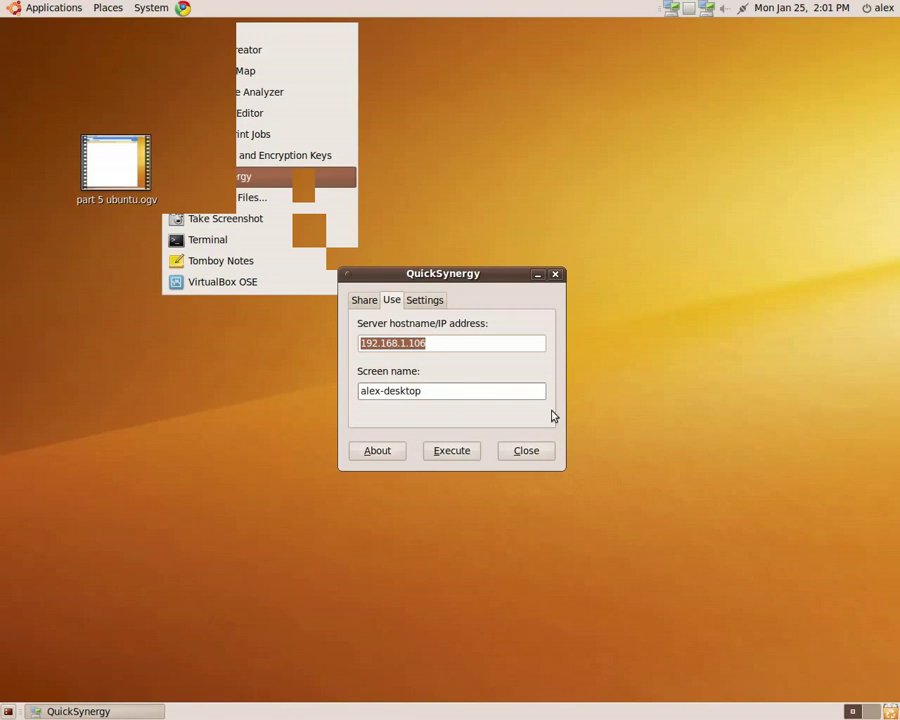
Check the screen name alex-desktop and Execute the client connection to 192.168.1.106
triple_click(462, 390)
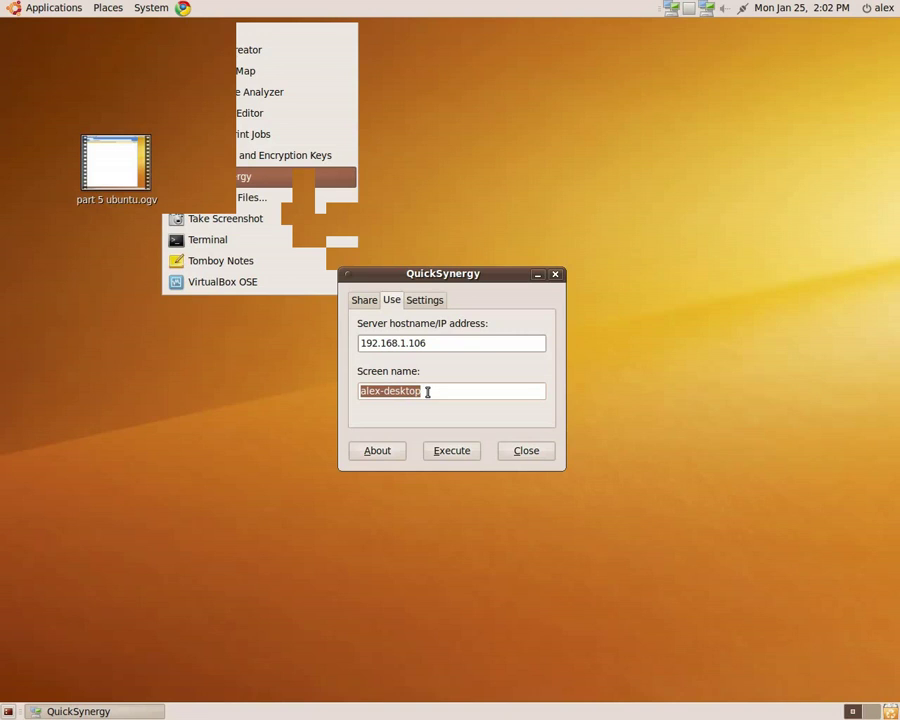
left_click(468, 450)
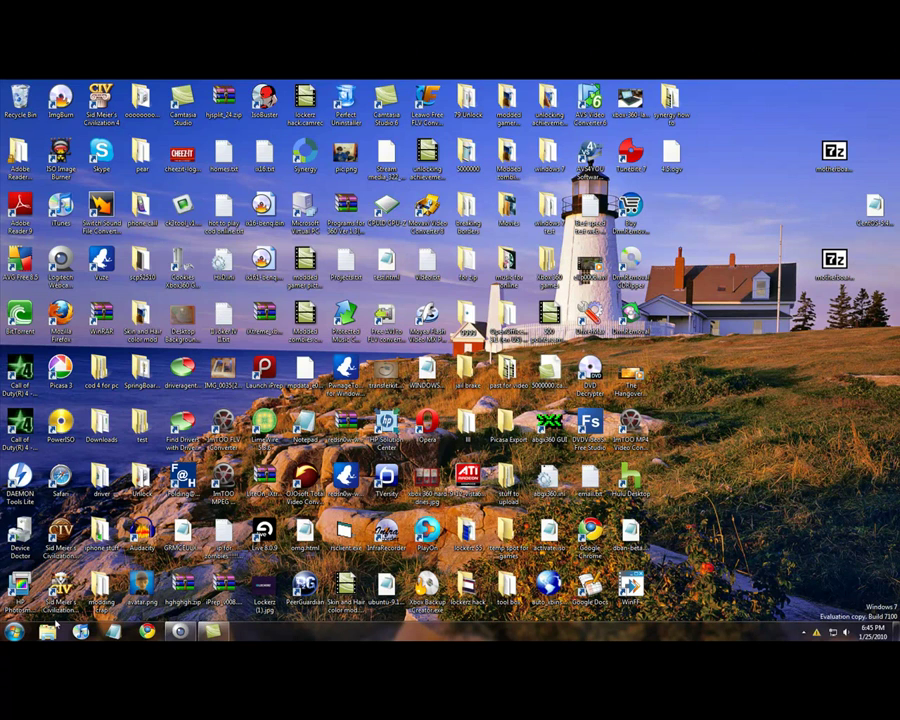
left_click(18, 630)
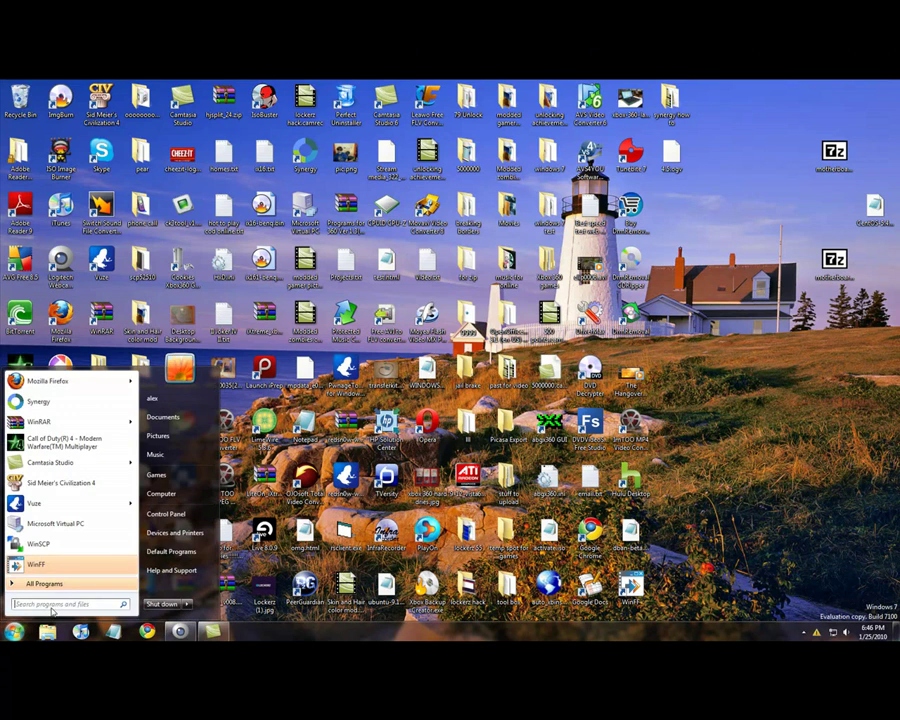
type("cmd")
key("Return")
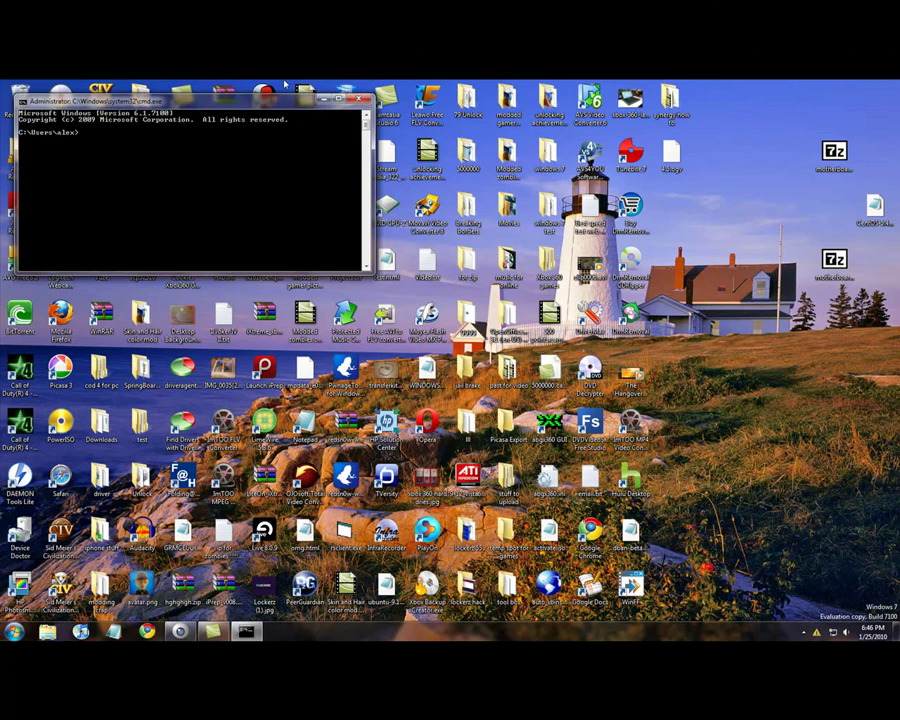
left_click_drag(287, 83, 551, 213)
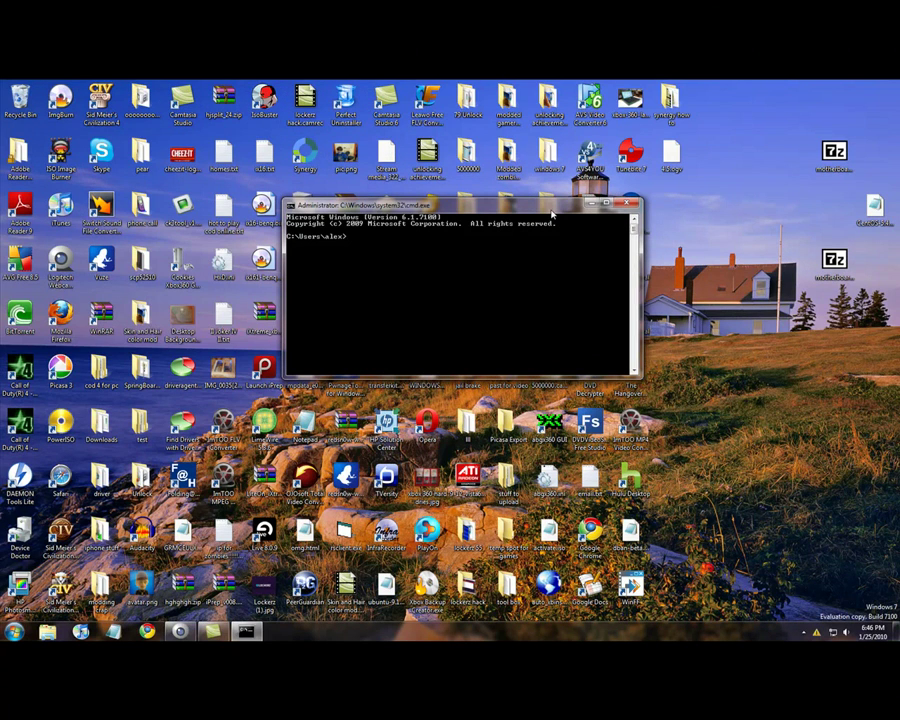
type("ipco")
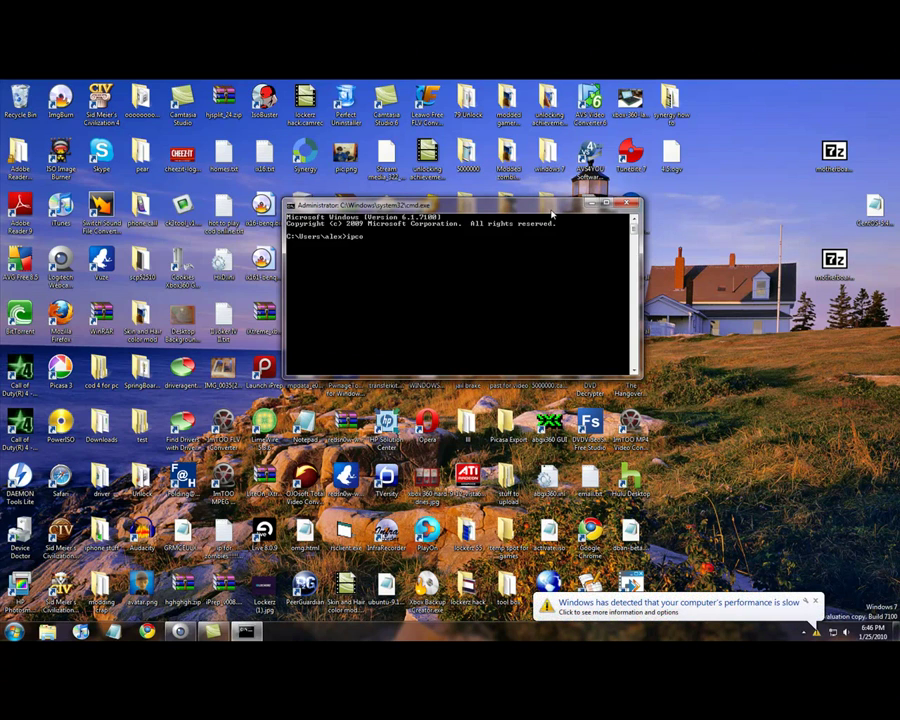
type("nfig")
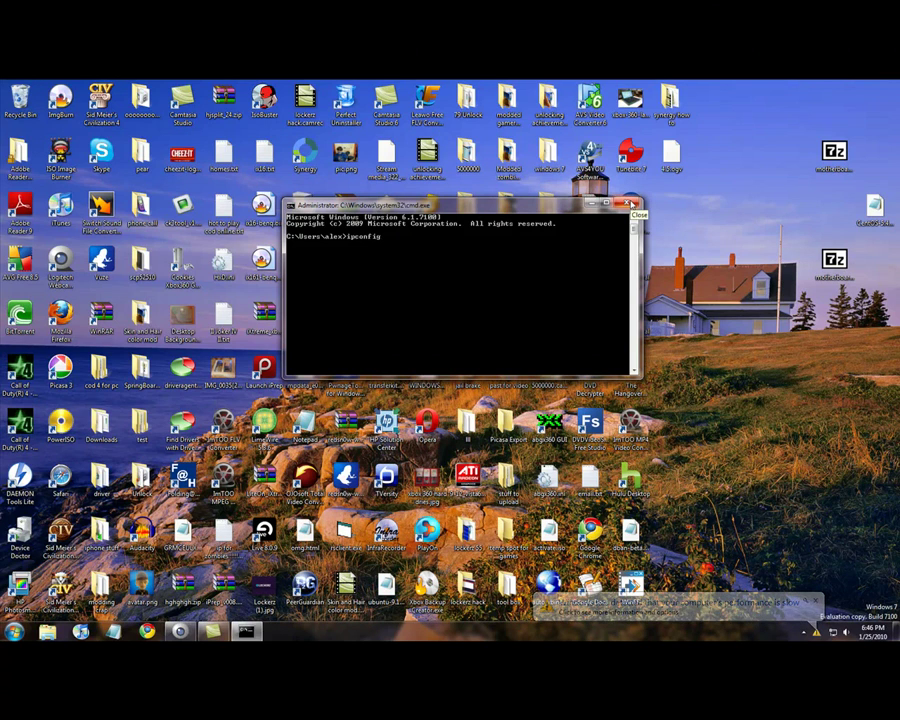
left_click(630, 204)
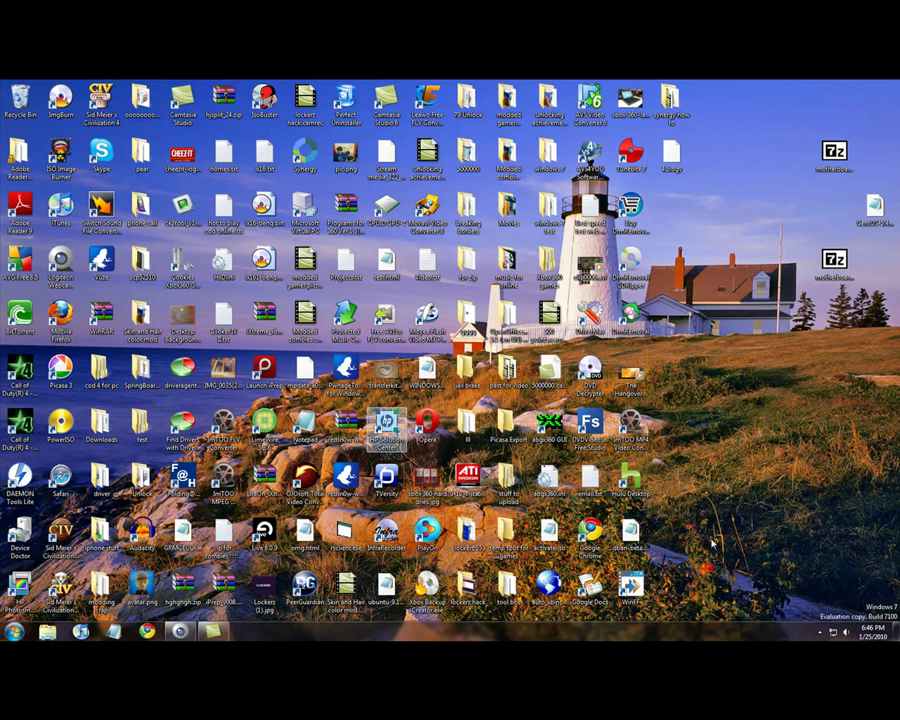
mouse_move(877, 375)
left_mouse_down()
mouse_move(575, 325)
mouse_move(88, 302)
mouse_move(80, 190)
left_mouse_up()
left_click(860, 400)
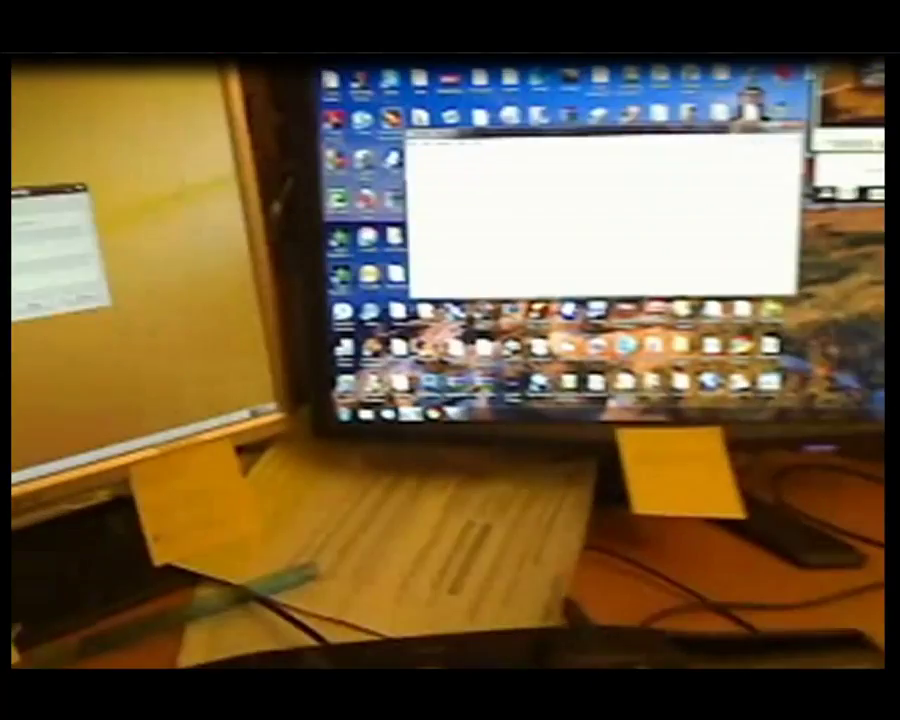
Type "showing it works" in Notepad, select the line, and open the copy menu
type("sh")
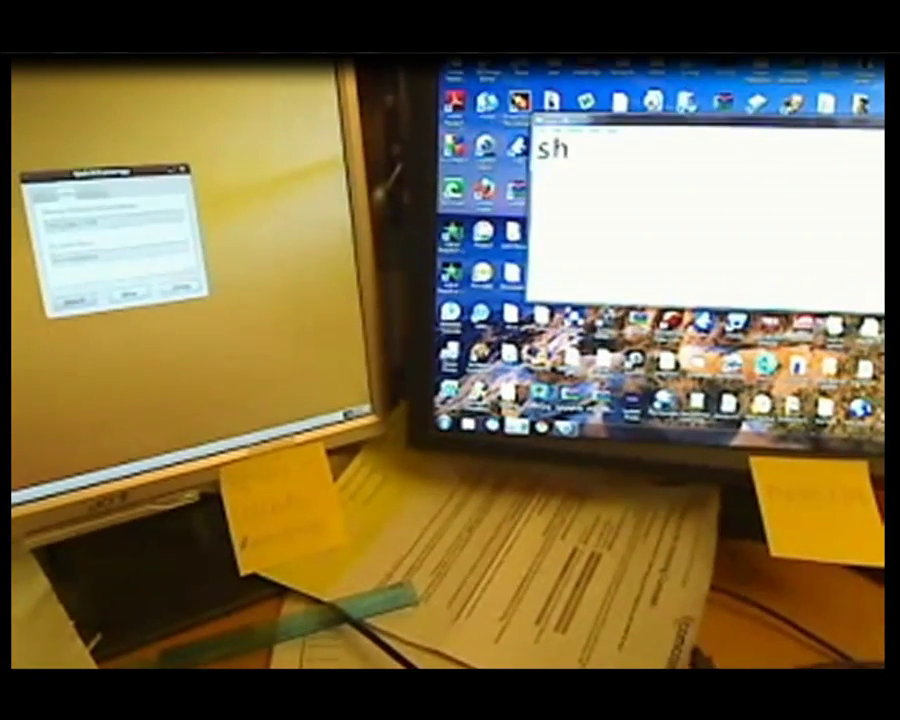
type("owing it")
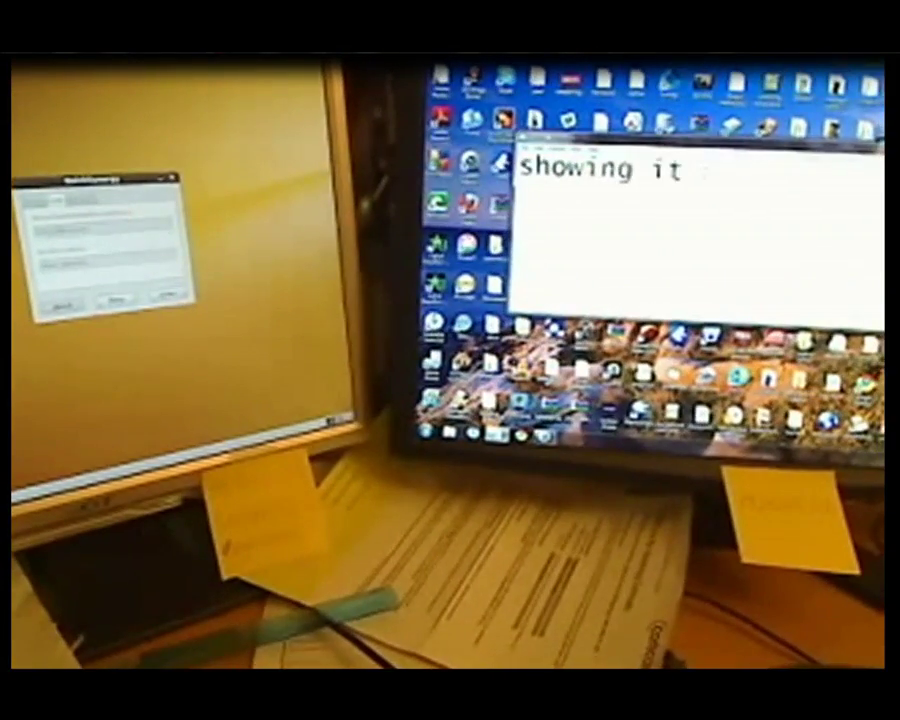
type(" work")
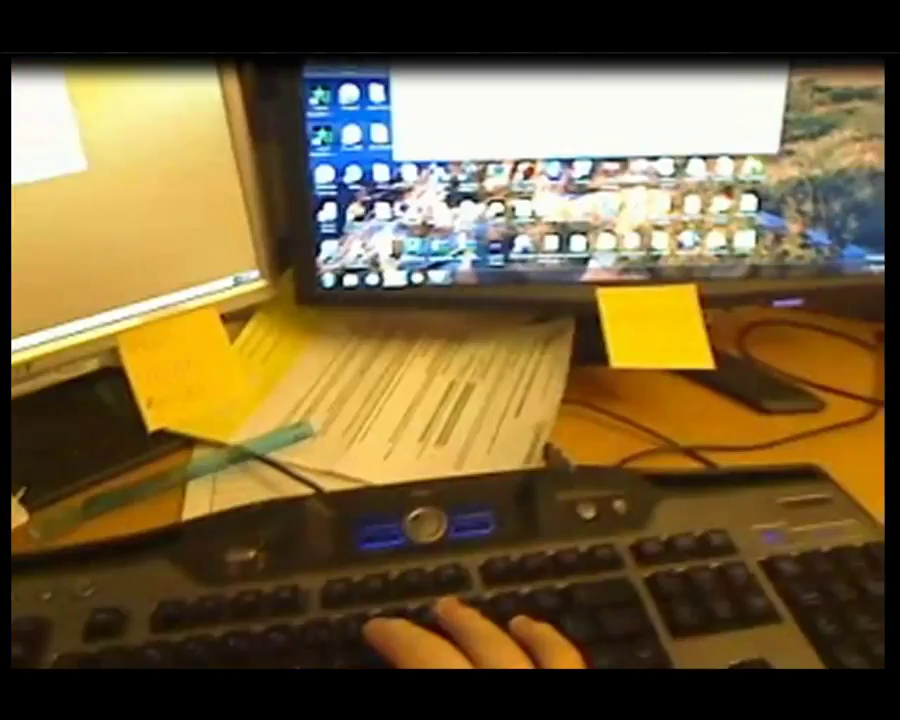
type("ggggggggg")
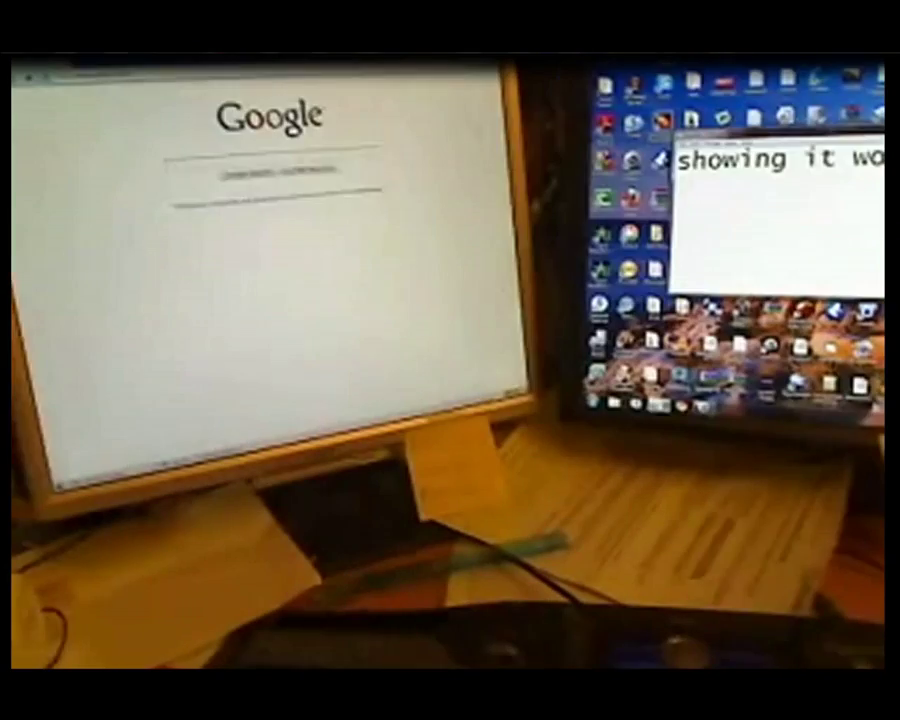
key("shift+Left")
key("shift+Left")
key("shift+Left")
key("shift+Left")
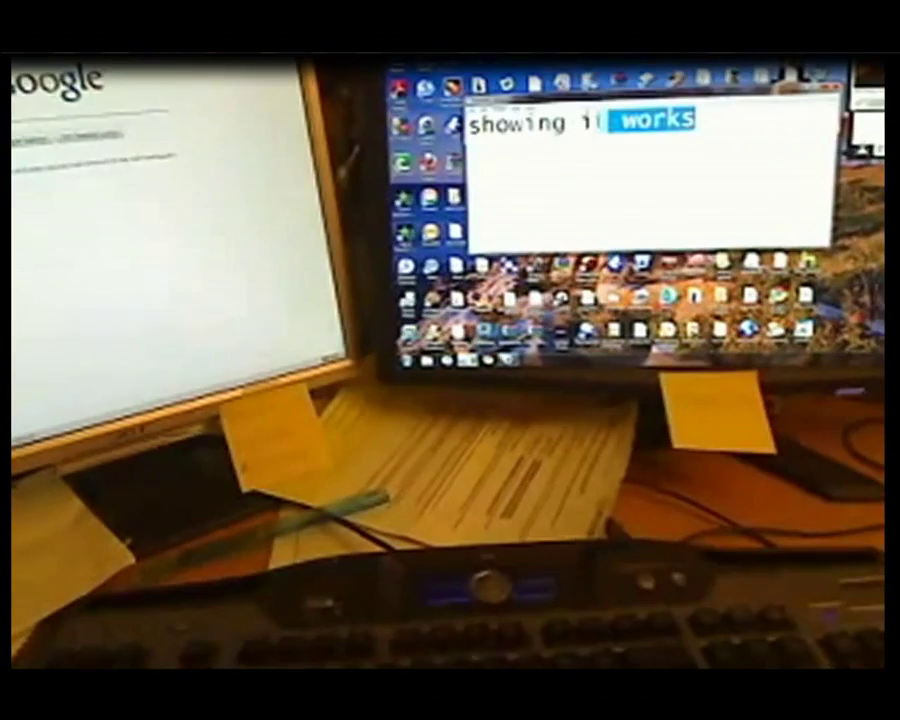
key("shift+Left")
key("shift+Left")
key("shift+Left")
key("shift+Left")
key("shift+F10")
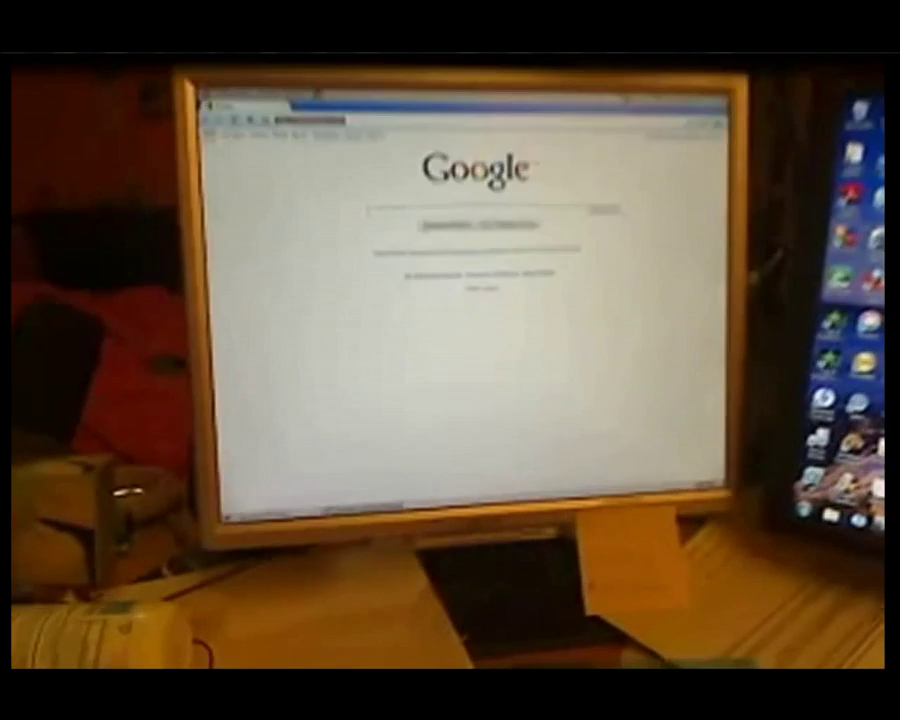
Open the context menu in Chrome's Google search box on Ubuntu and highlight Paste
key("shift+F10")
key("Down")
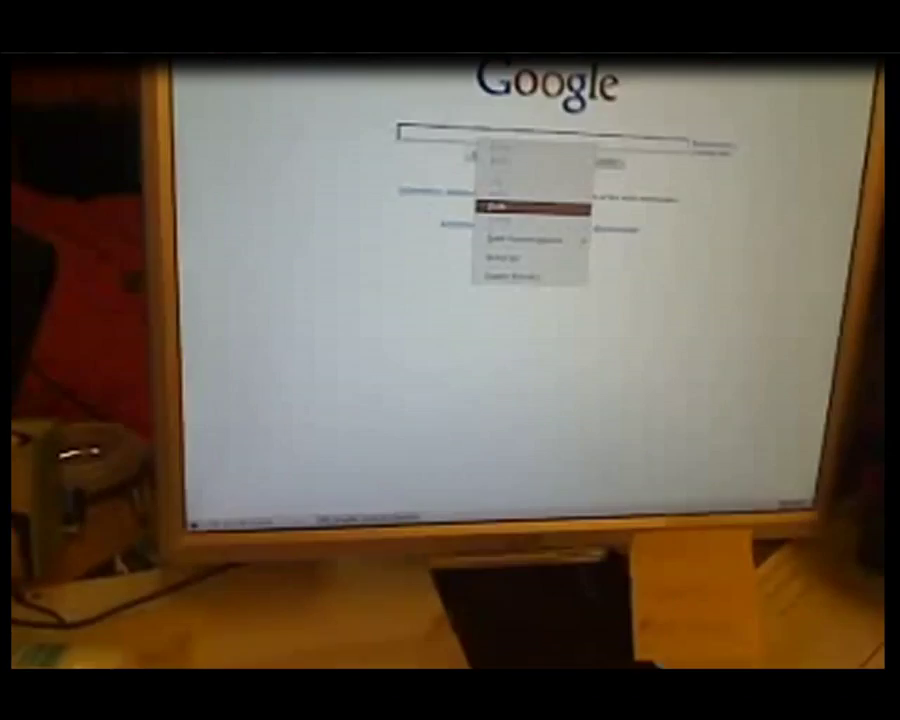